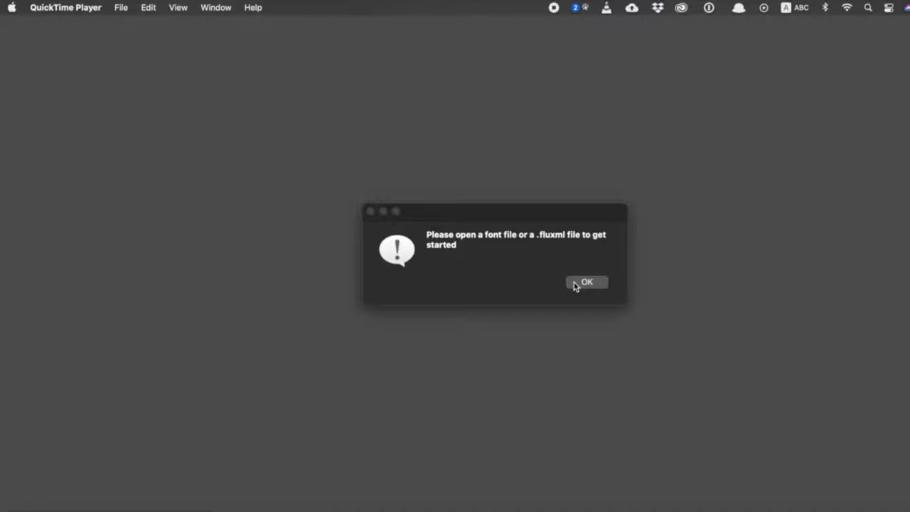
Step: Open the Hind.glyphs font file from the flux folder and widen the Name column of the glyph class list
left_click(576, 285)
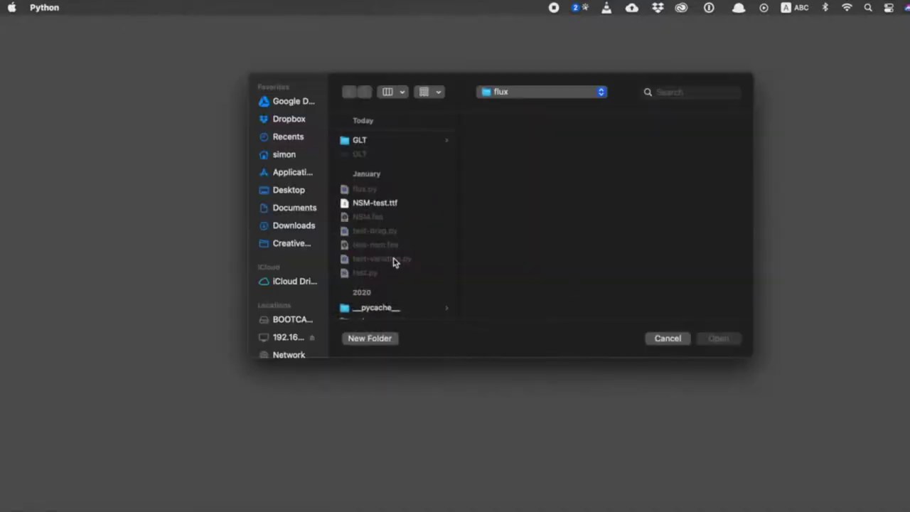
scroll(411, 246, "down", 10)
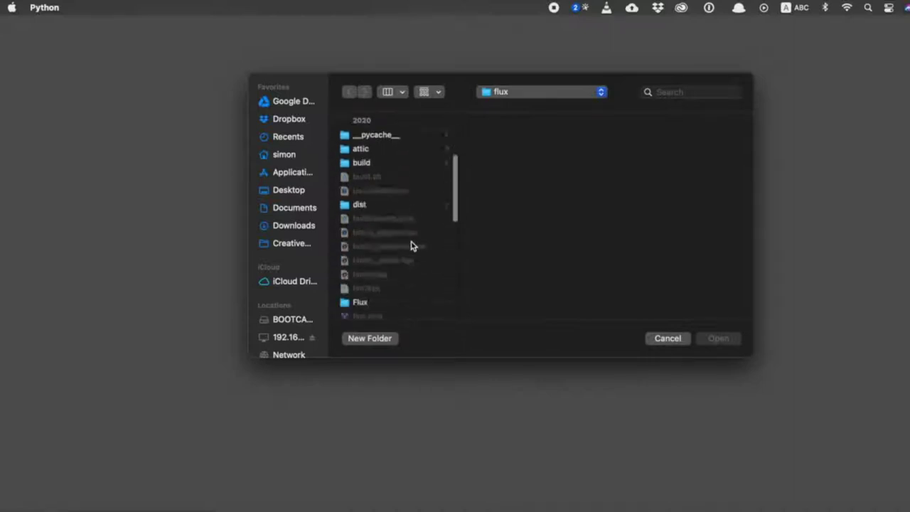
left_click(375, 225)
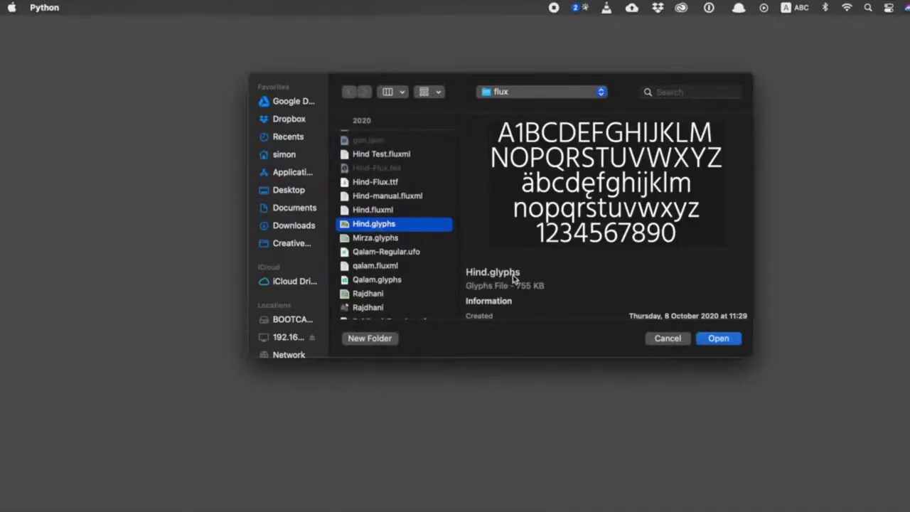
left_click(710, 339)
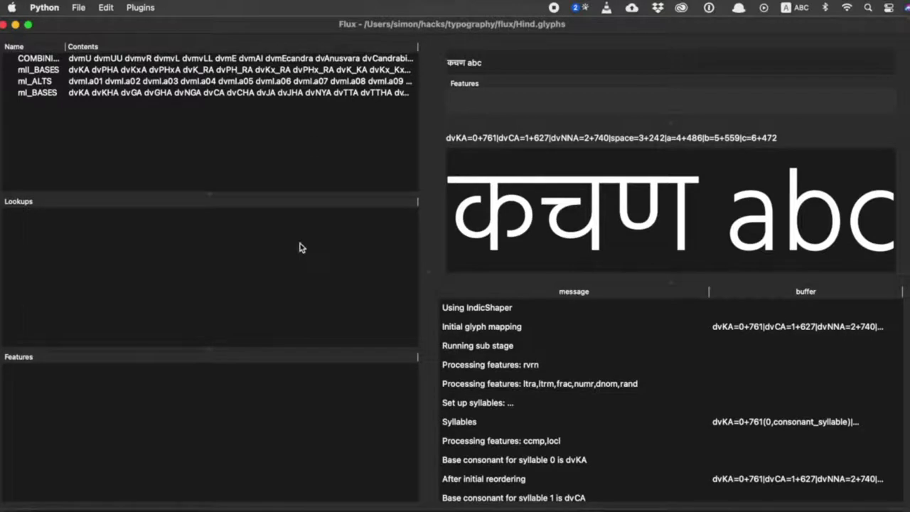
left_click_drag(63, 46, 137, 47)
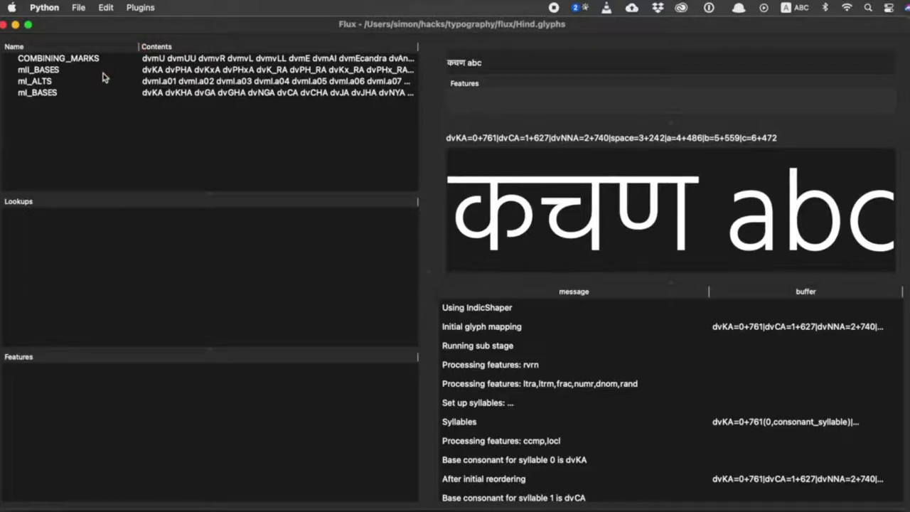
Step: Replace the preview text with the Devanagari letter क plus a nukta (क़), using the Devanagari input source only for that entry
triple_click(501, 60)
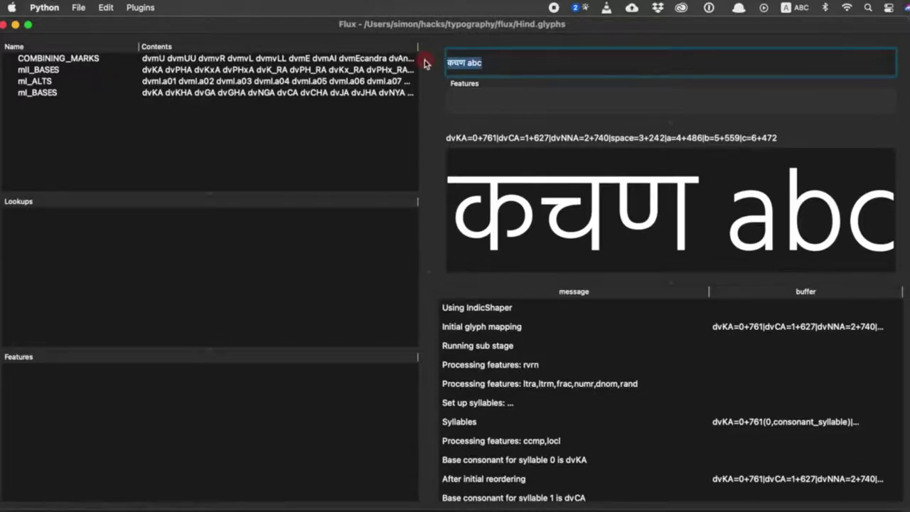
key("super+space")
key("super+space")
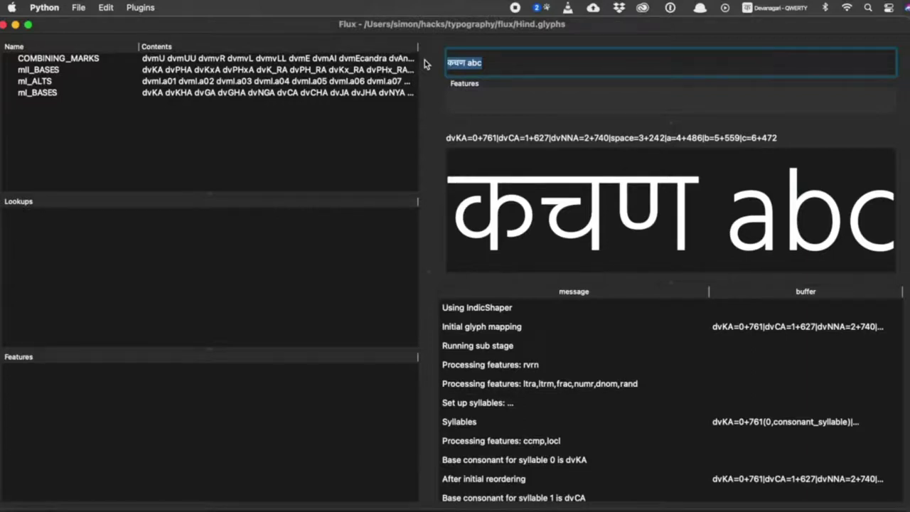
type("क")
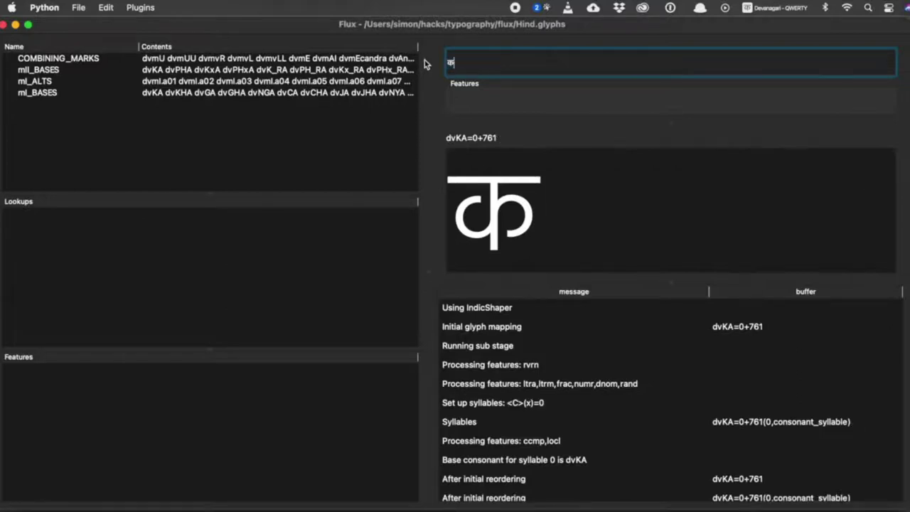
type("़")
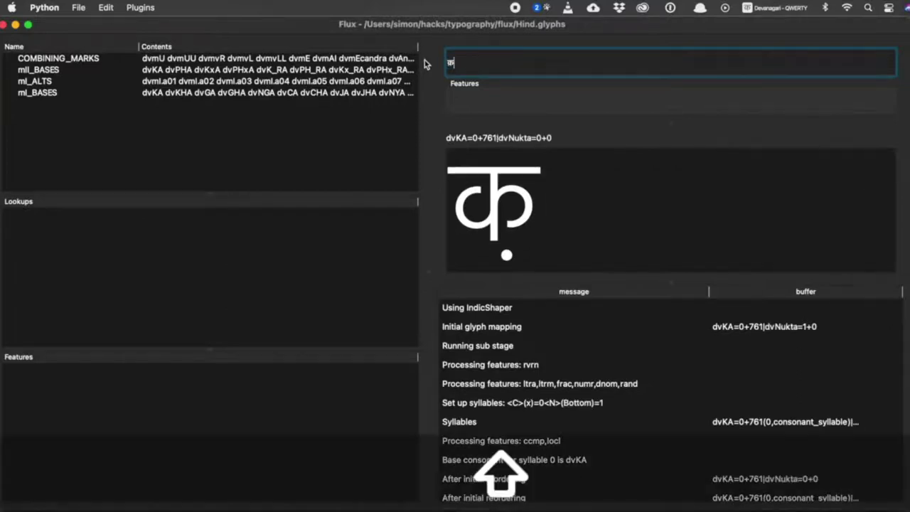
key("super+space")
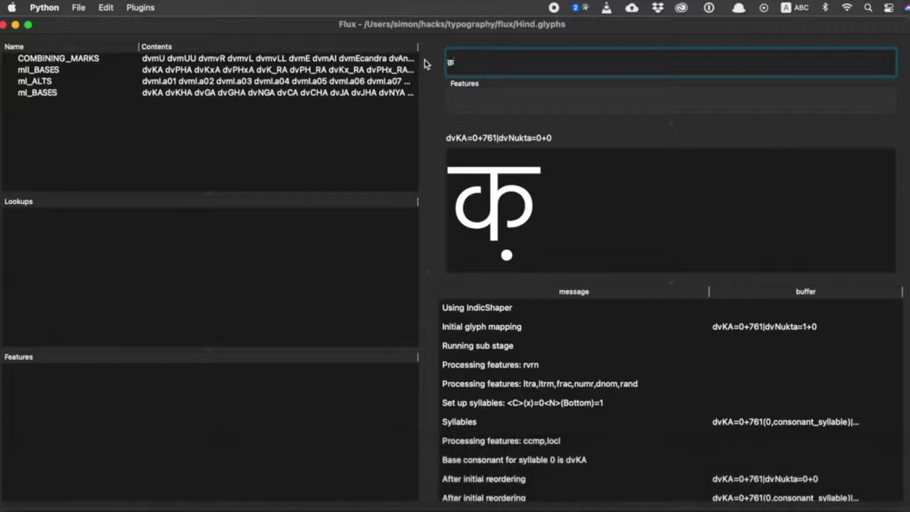
Step: Add a lookup routine named Nukta
right_click(26, 219)
left_click(39, 226)
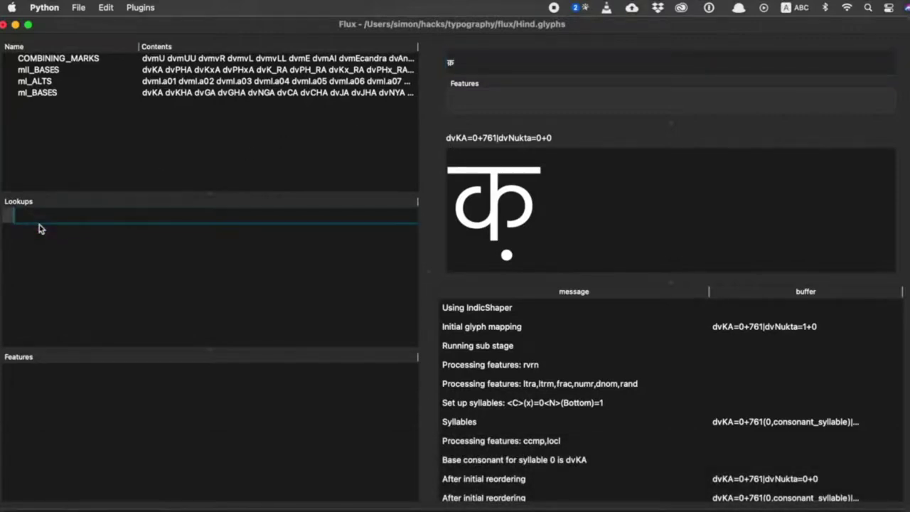
type("Nukta")
key("Return")
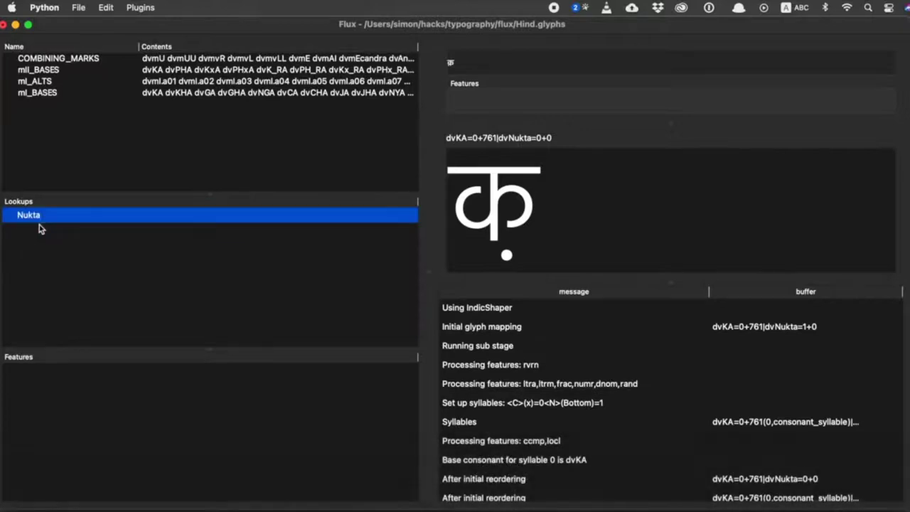
Step: Add a substitution rule to the Nukta routine and set dvKA as its first input glyph
right_click(39, 219)
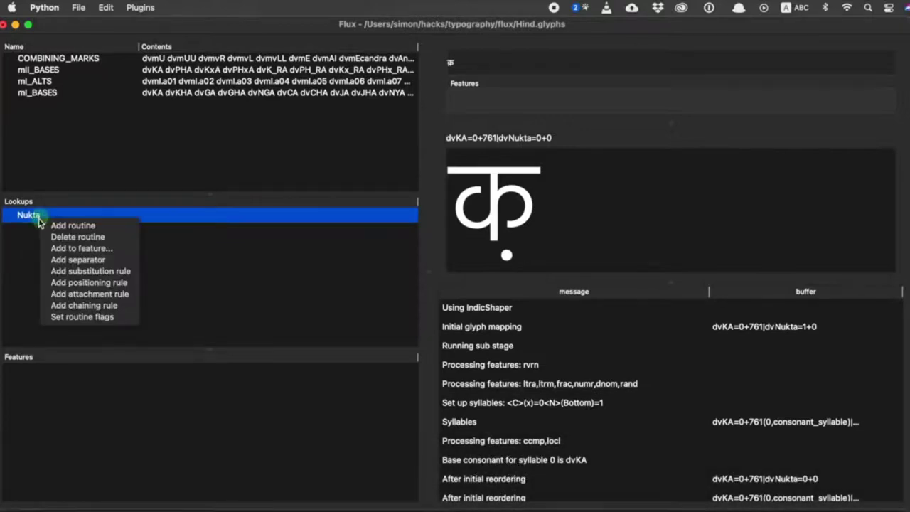
left_click(99, 271)
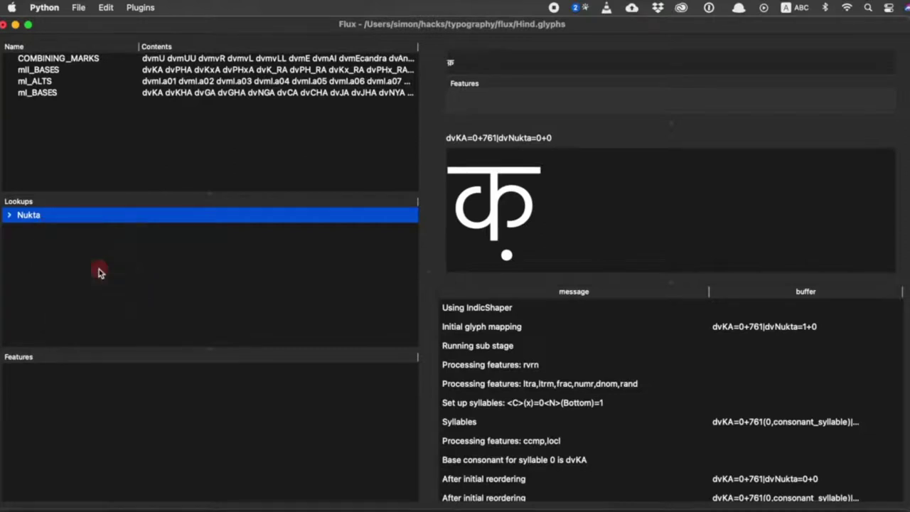
left_click(7, 214)
left_click(44, 232)
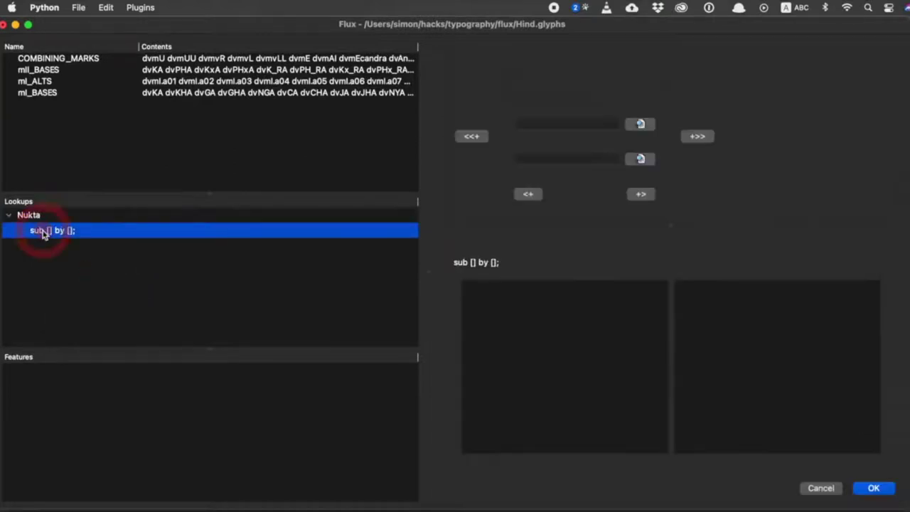
left_click(528, 124)
type("dvKA")
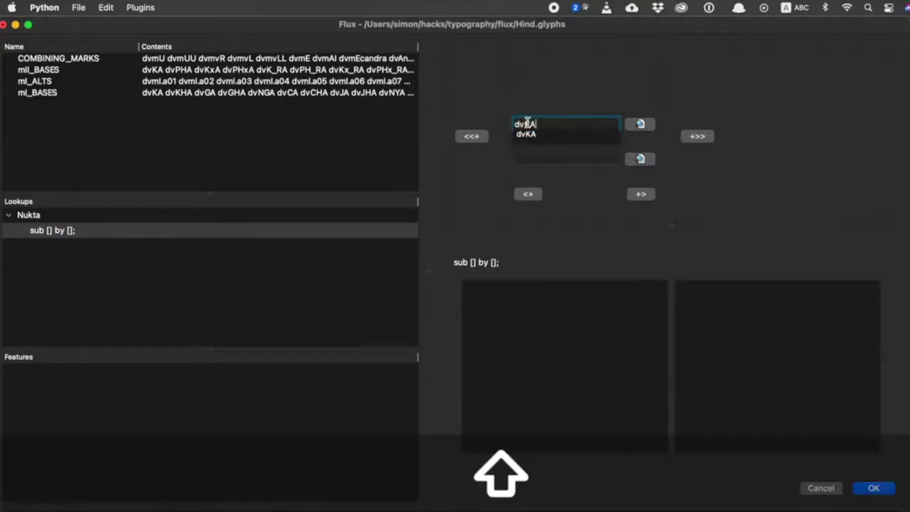
key("Return")
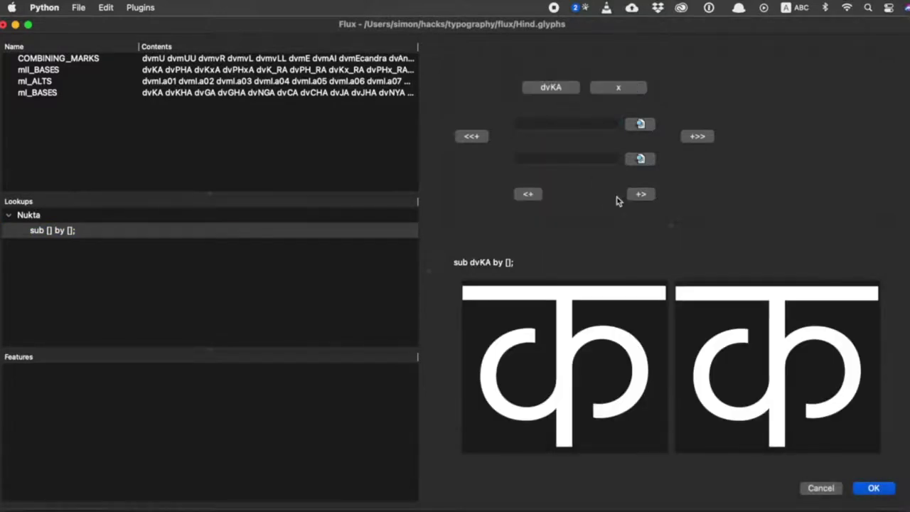
Step: Add a second input position after dvKA in the substitution rule and set it to dvNukta
left_click(642, 195)
left_click(684, 132)
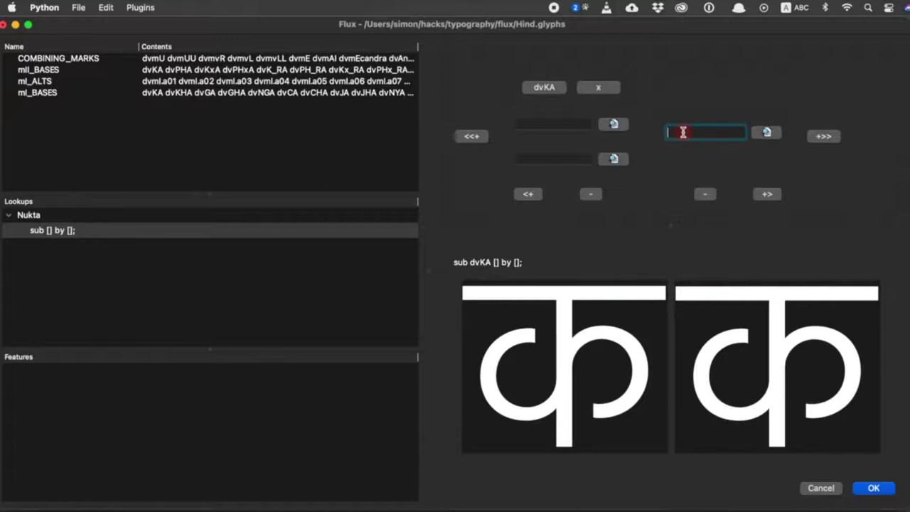
type("dvNukta")
key("Return")
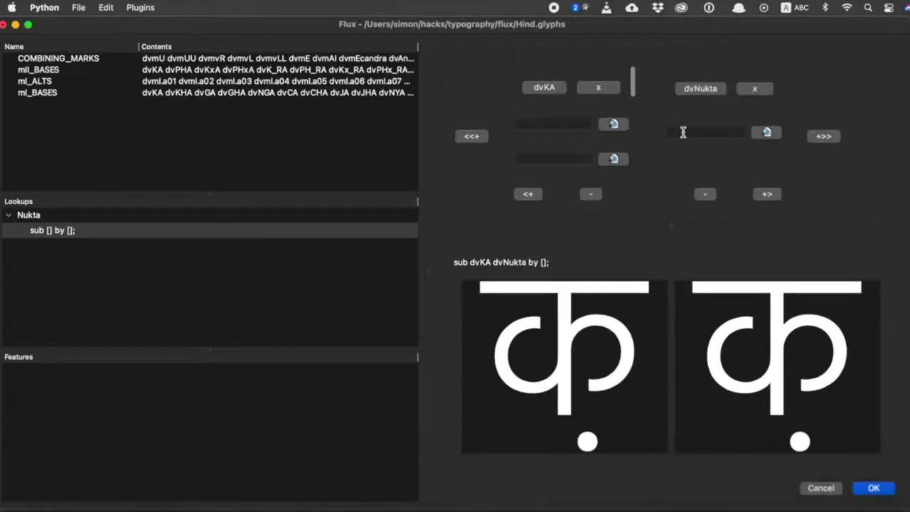
Step: Set dvKxA as the replacement glyph for the substitution rule and accept the rule
left_click(543, 160)
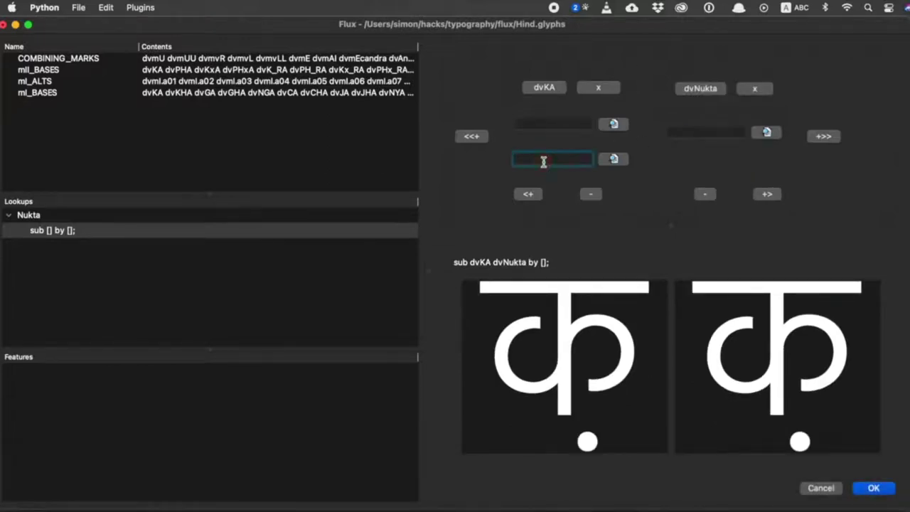
type("dvKx")
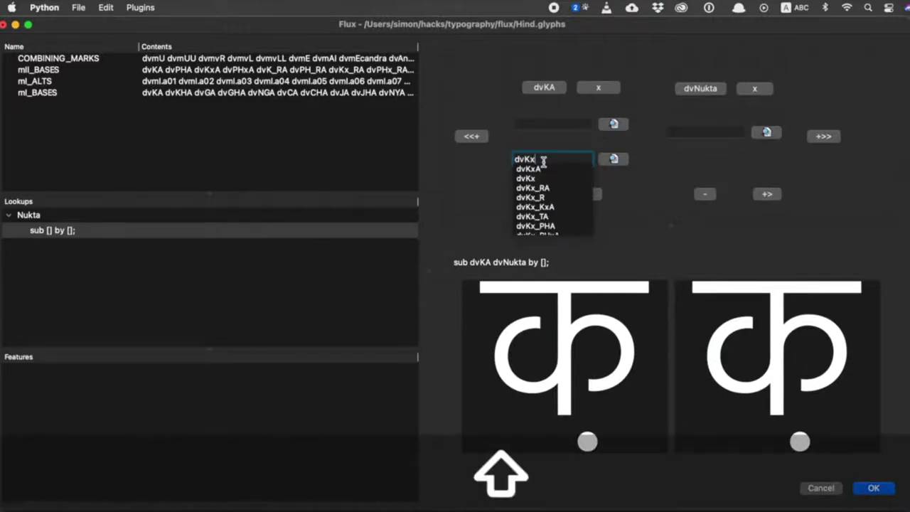
type("A")
key("Return")
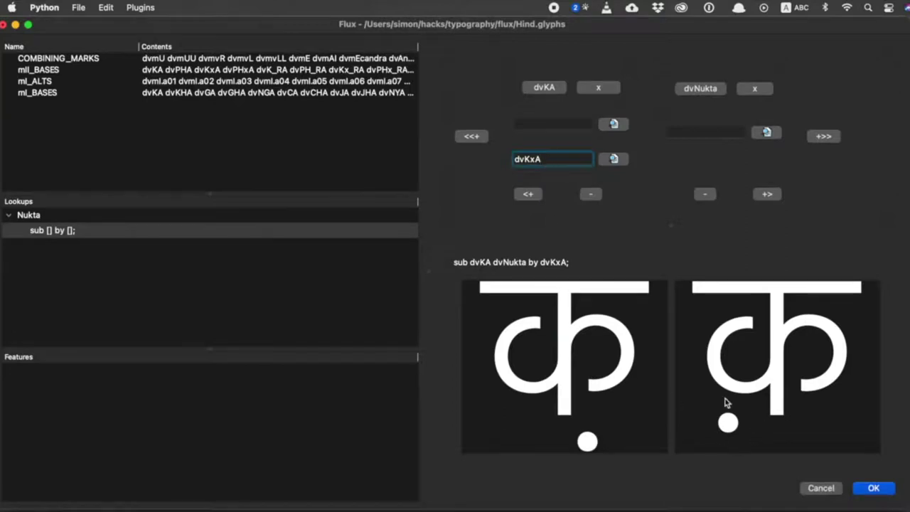
left_click(867, 490)
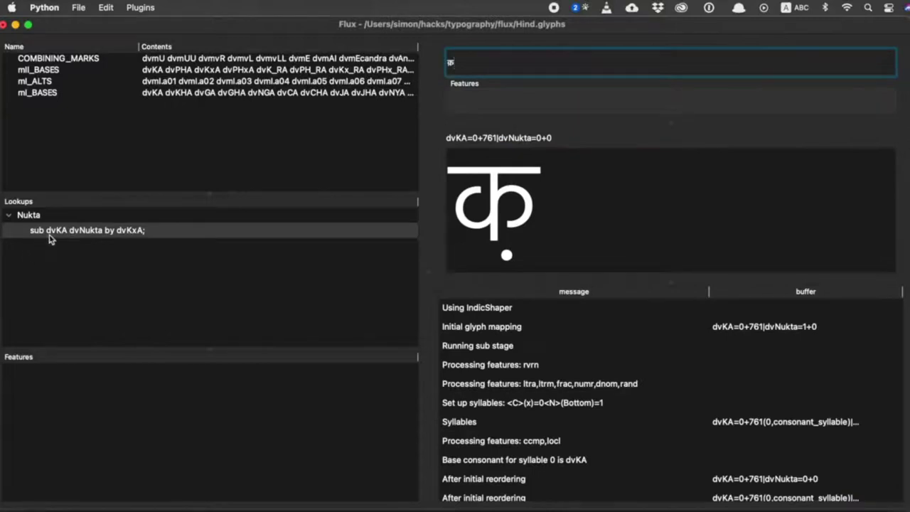
right_click(29, 216)
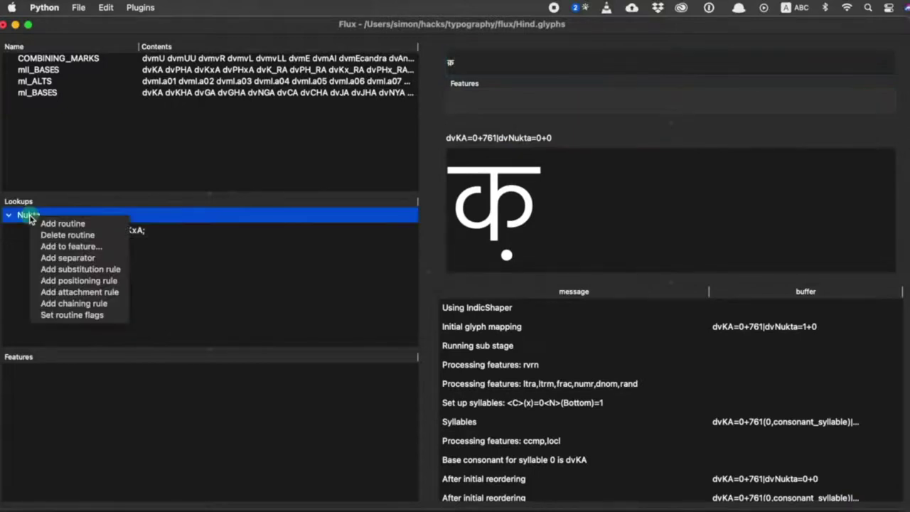
left_click(80, 270)
left_click(66, 246)
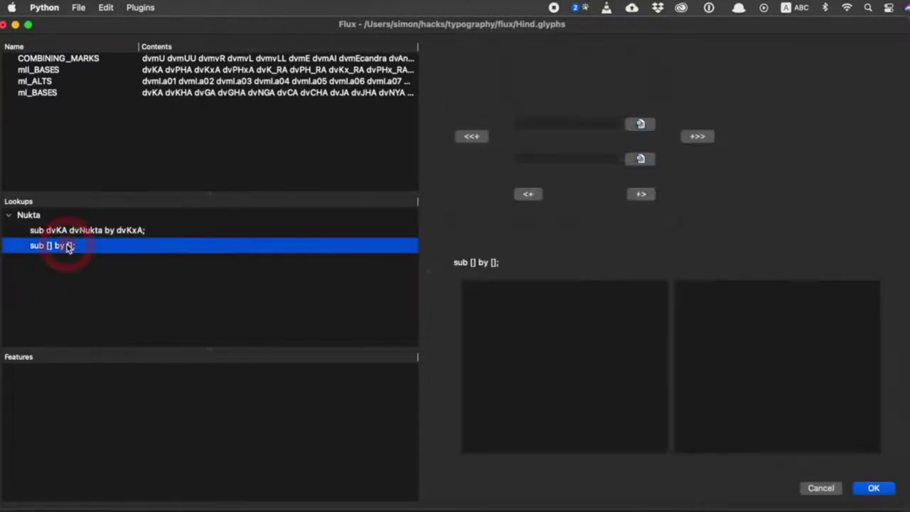
left_click(533, 124)
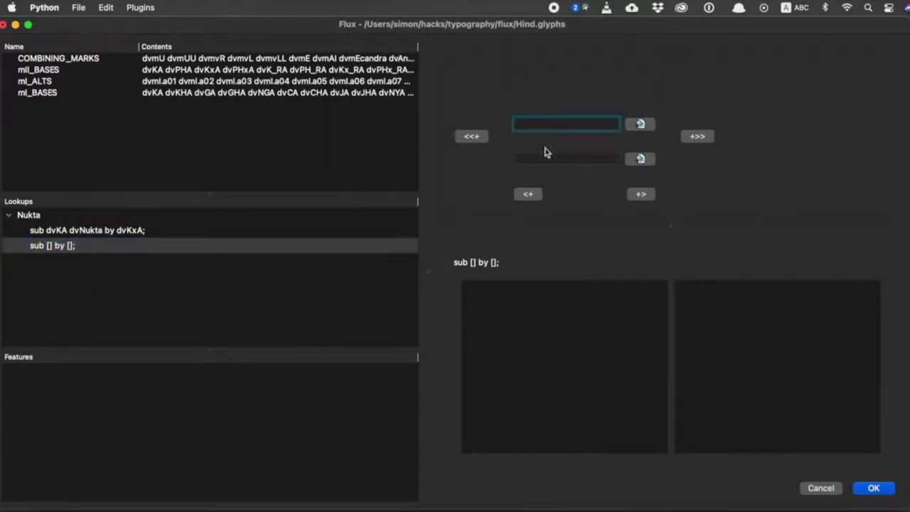
left_click(825, 489)
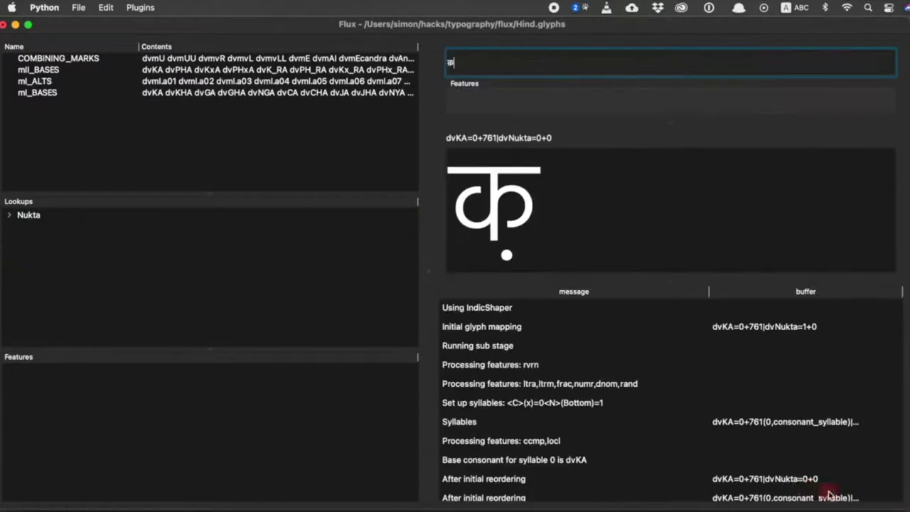
Step: Delete the Nukta routine from the lookups
right_click(28, 214)
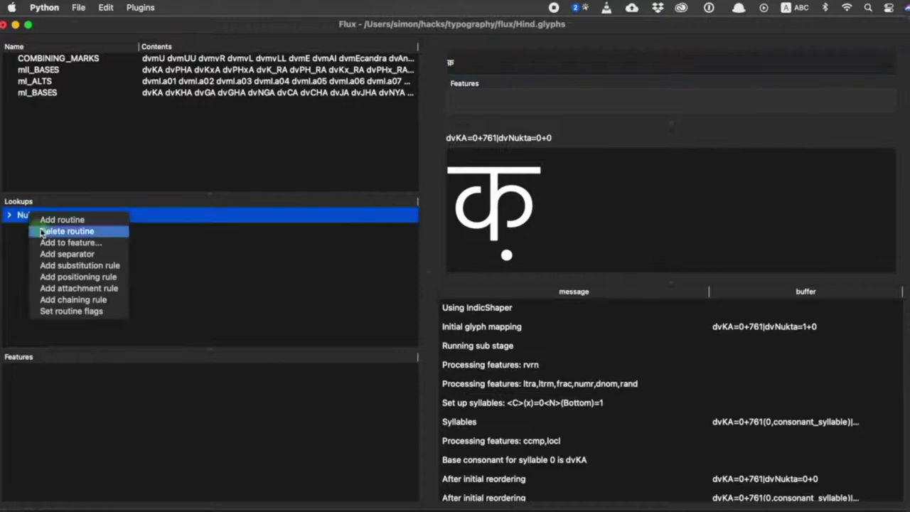
left_click(43, 233)
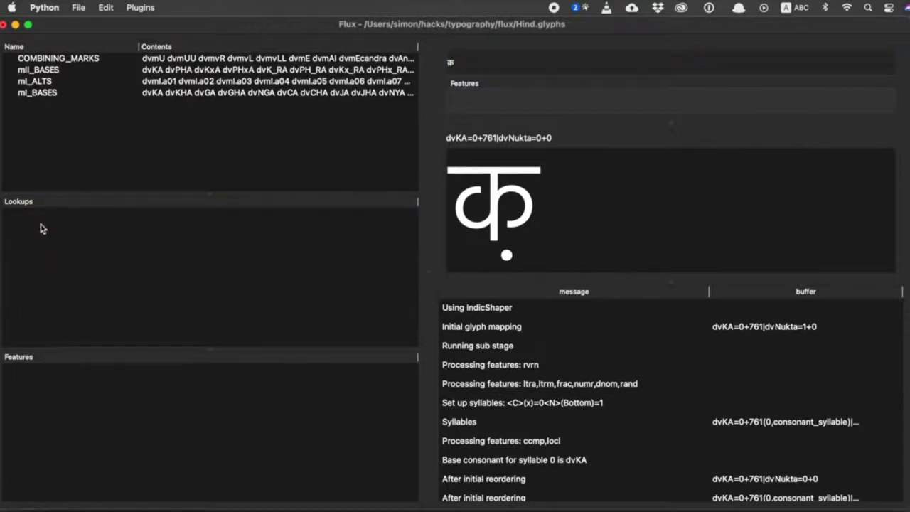
Step: Start a Regular Expression Substitution with the routine name Nukta
left_click(132, 9)
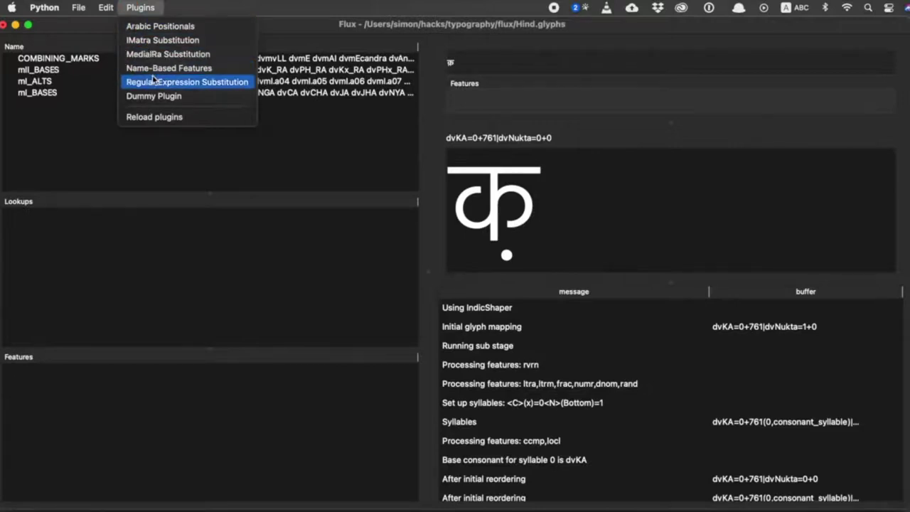
left_click(180, 84)
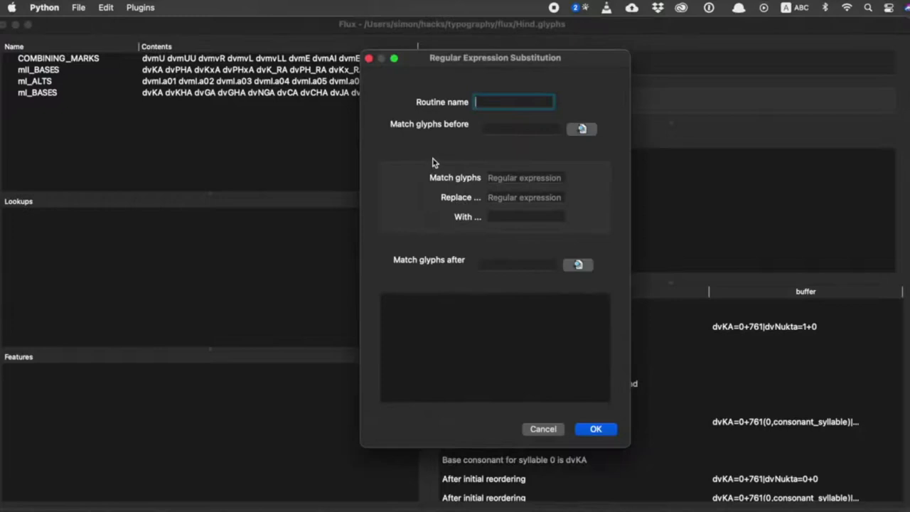
type("Nukta")
Step: Set the substitution to match glyphs with the expression A$ and replace A$ with xA
left_click(499, 177)
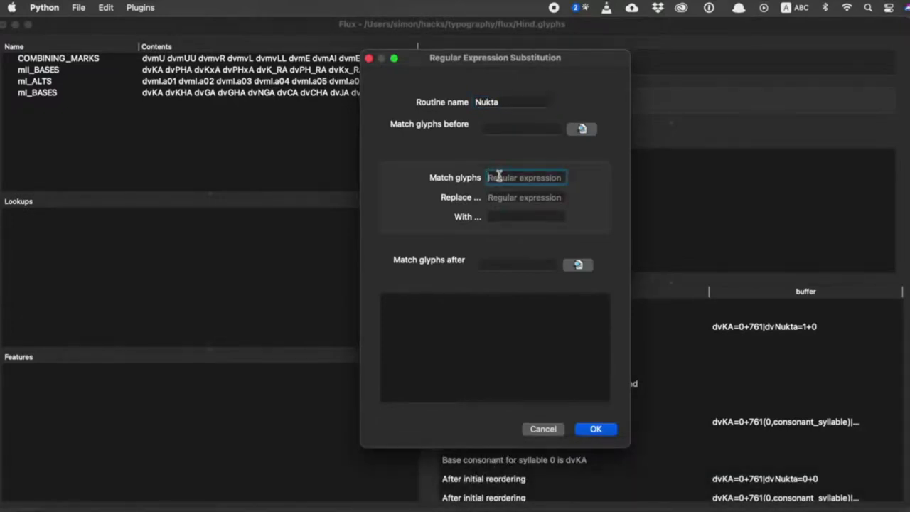
type("A$")
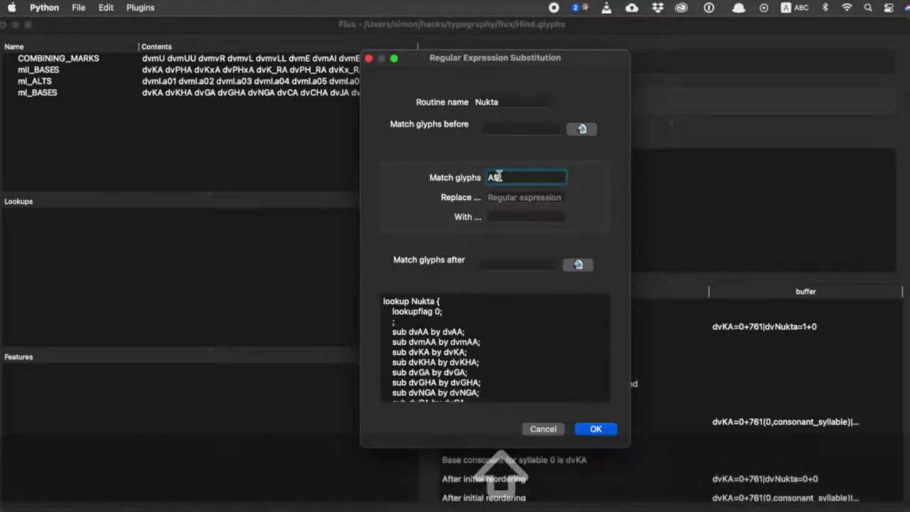
left_click(498, 197)
type("A$")
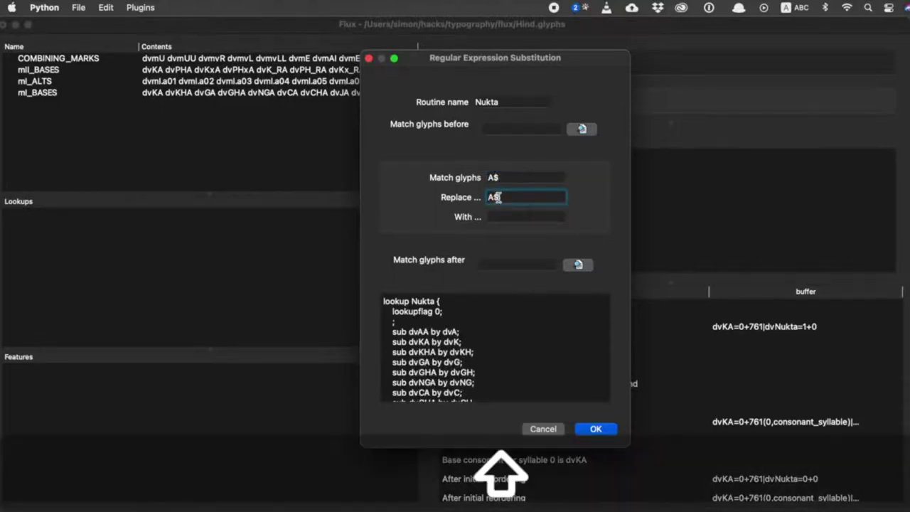
left_click(503, 215)
type("xA")
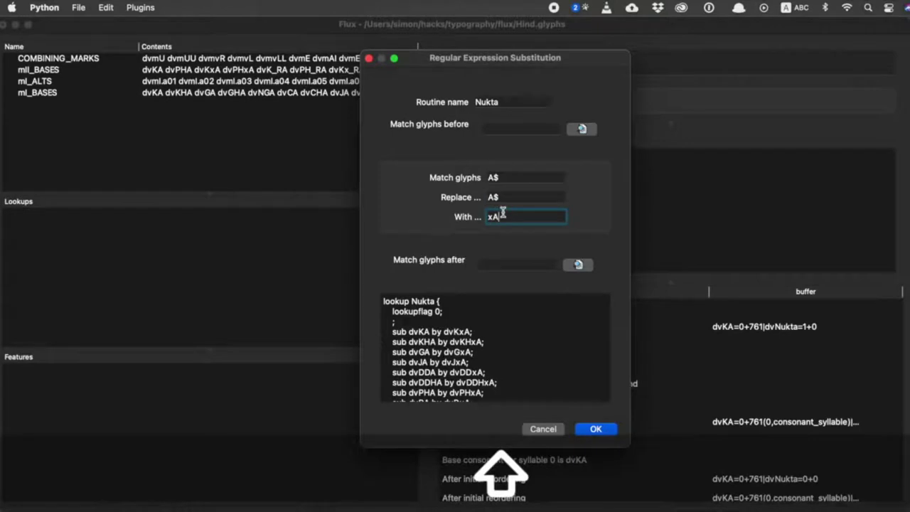
Step: Set dvNukta as the glyph matched after, accept the regular expression substitution, and expand the Nukta routine's rules
left_click(505, 265)
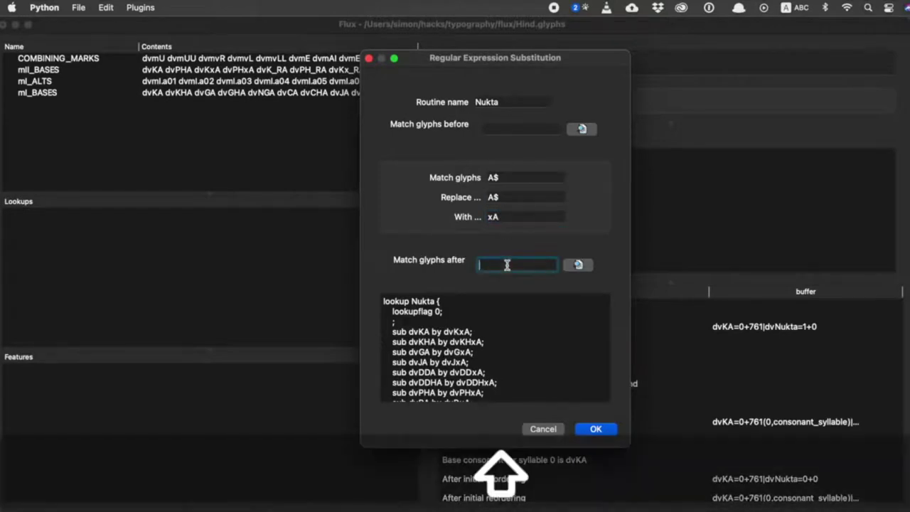
type("dvNukta")
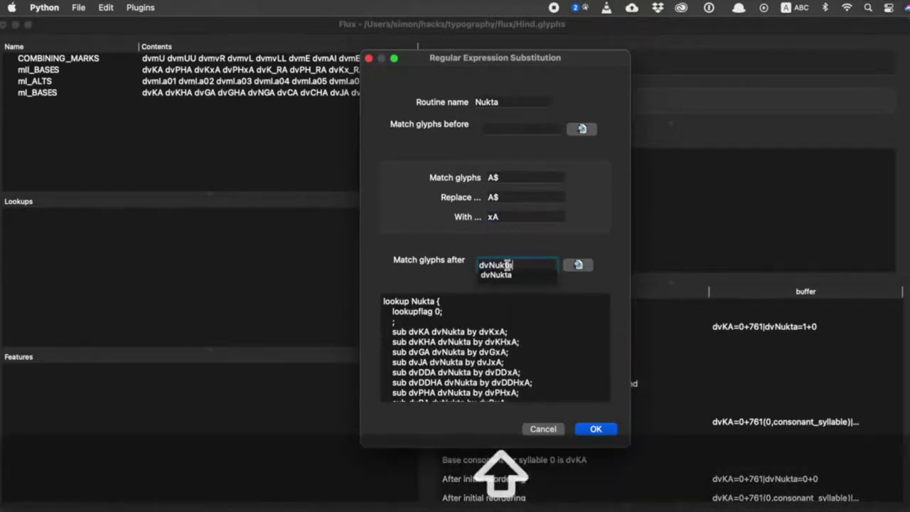
left_click(595, 430)
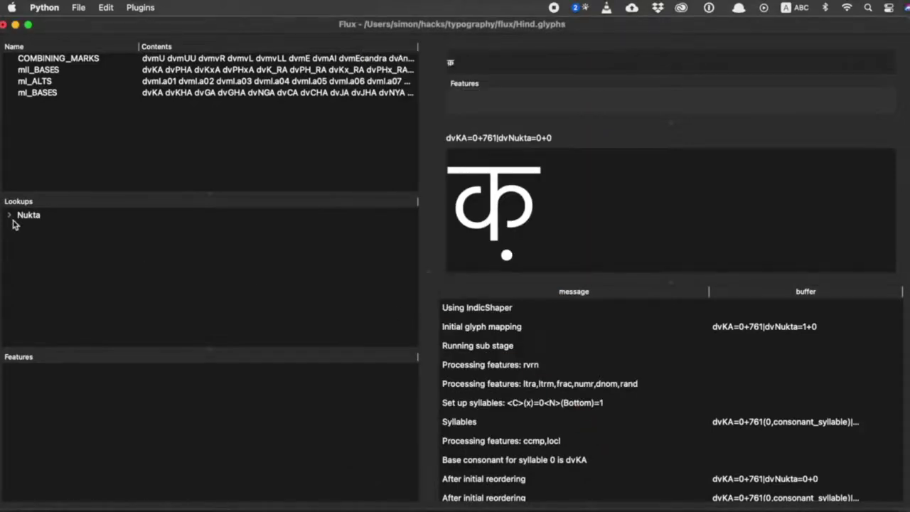
left_click(9, 216)
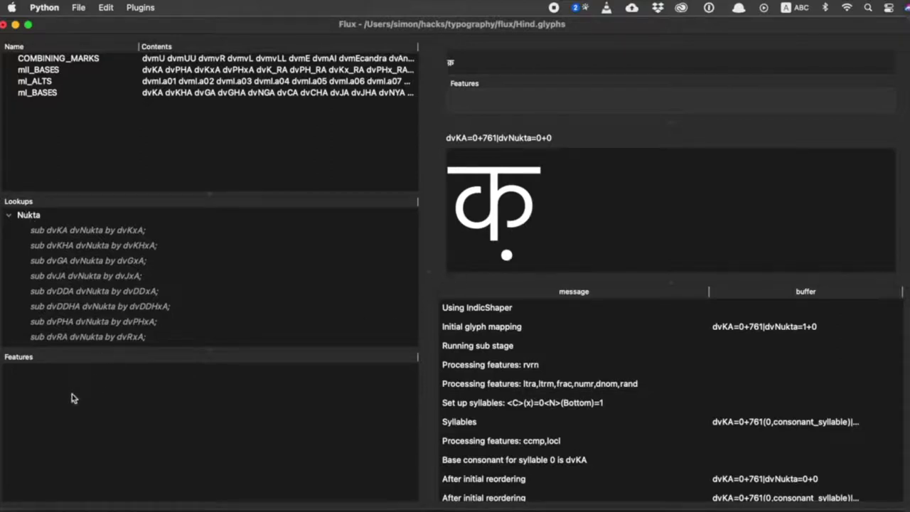
Step: Add the Nukta routine to the nukt feature
left_click(32, 217)
right_click(33, 217)
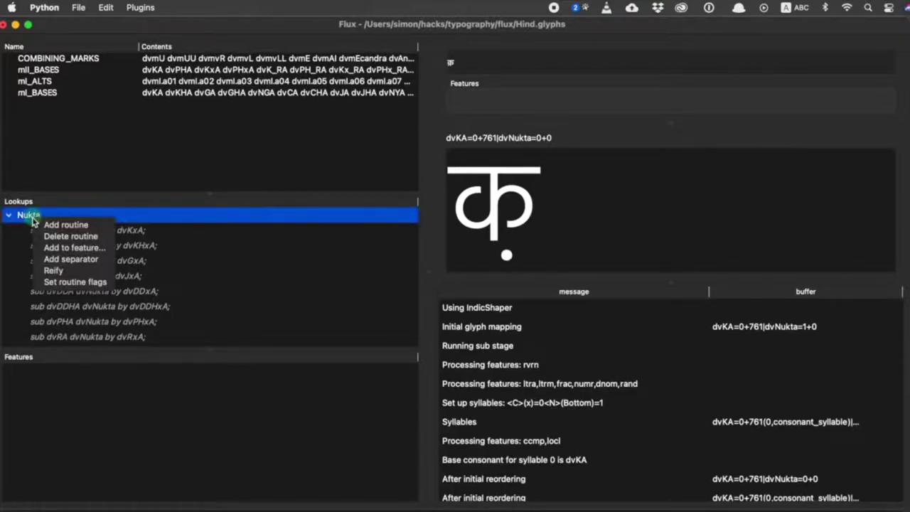
left_click(51, 249)
type("nukt")
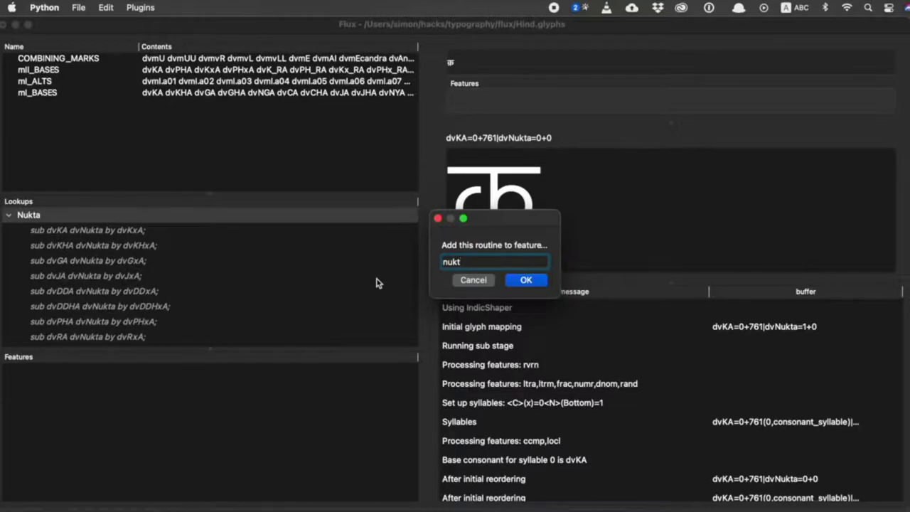
key("Return")
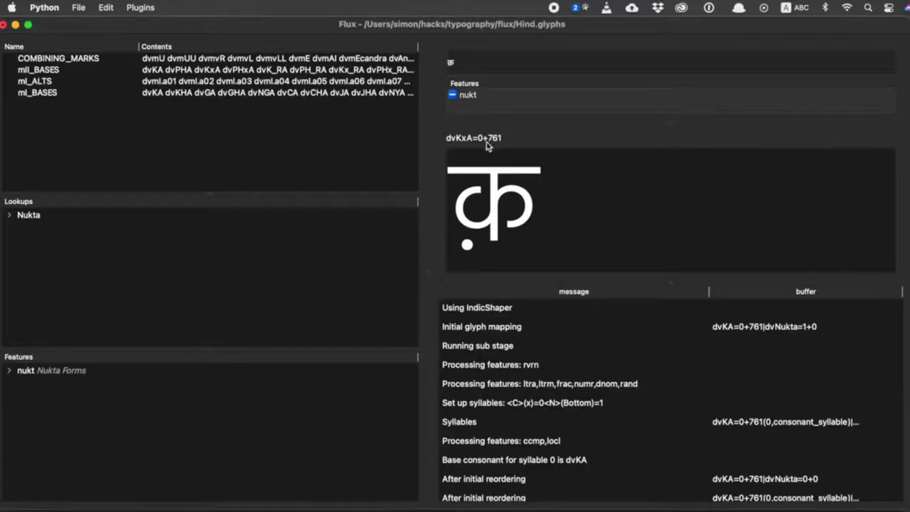
Step: Replace the preview text with कि, using the Devanagari QWERTY input source
left_click(522, 58)
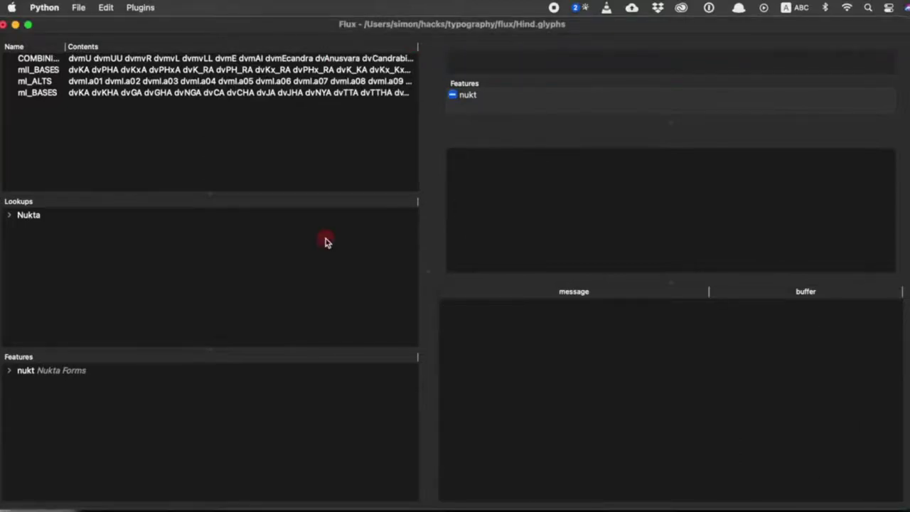
left_click(477, 65)
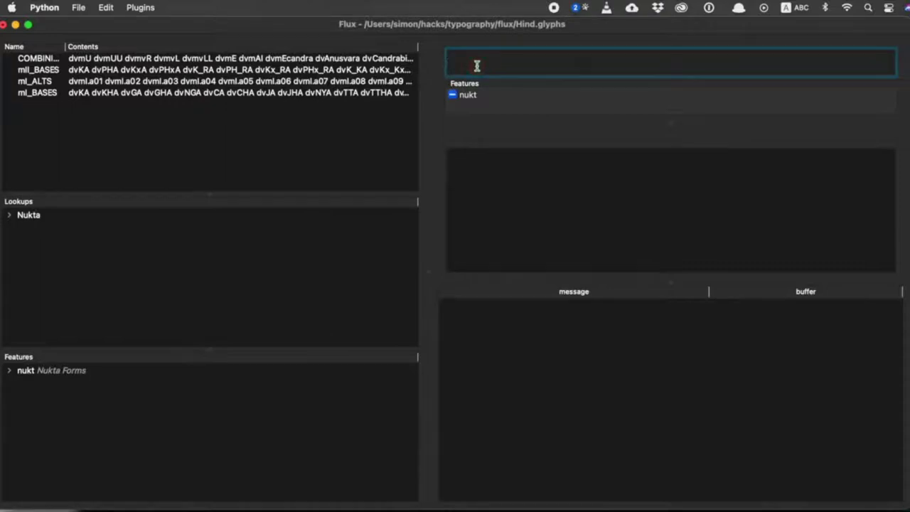
key("super+space")
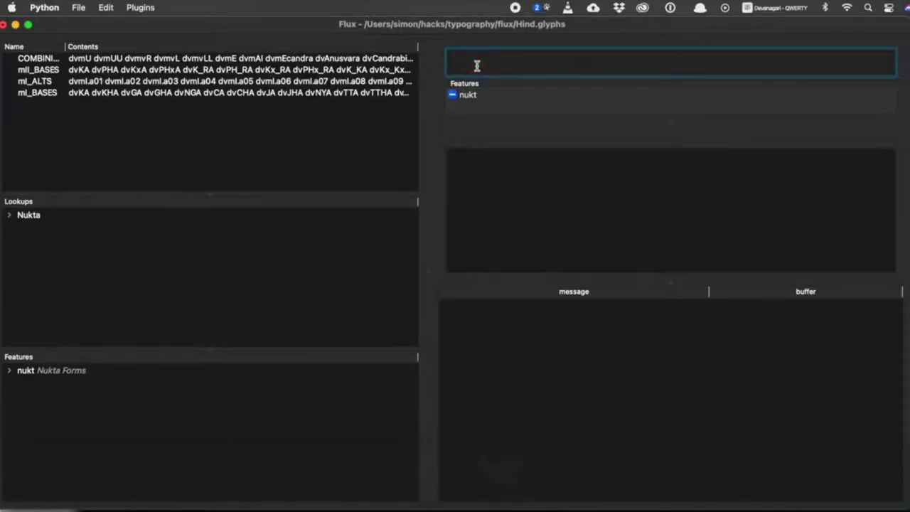
type("क")
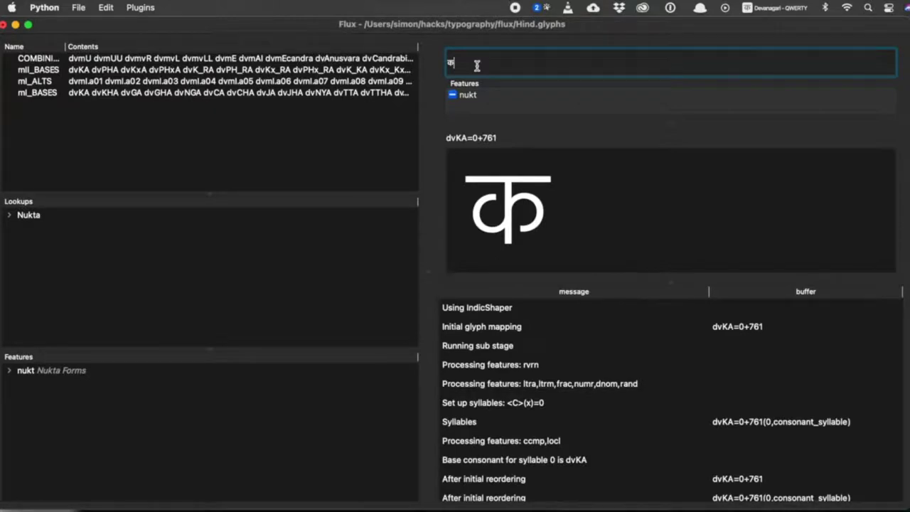
type("ि")
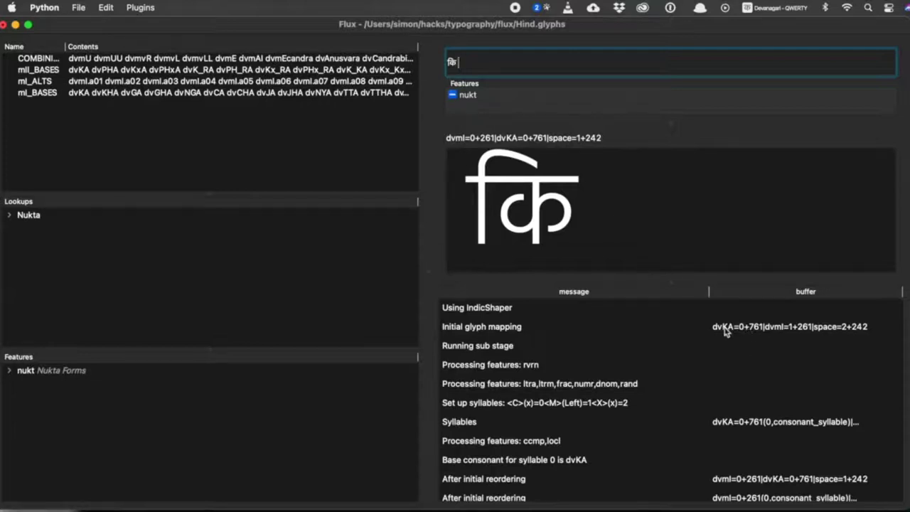
Step: Review the initial reordering in the shaping messages and append लि to the preview text
scroll(780, 330, "down", 1)
scroll(780, 330, "down", 5)
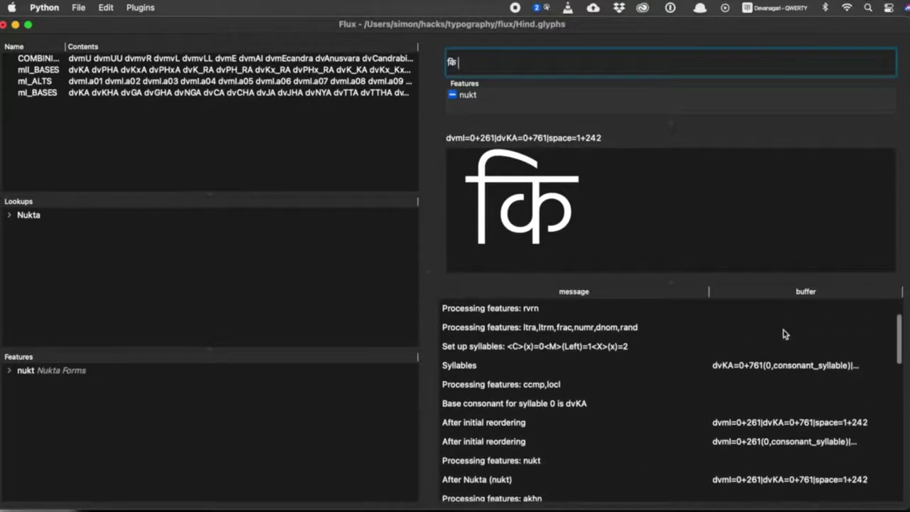
scroll(785, 335, "up", 3)
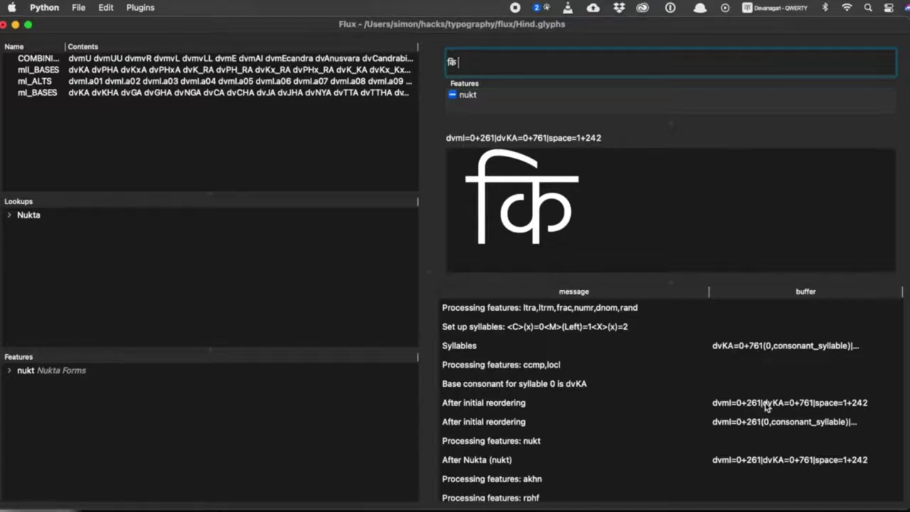
type("लि")
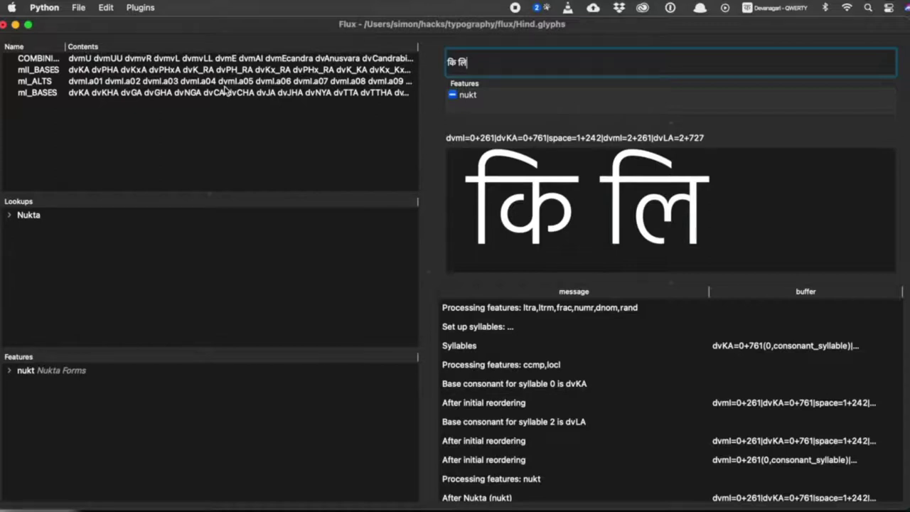
left_click(141, 7)
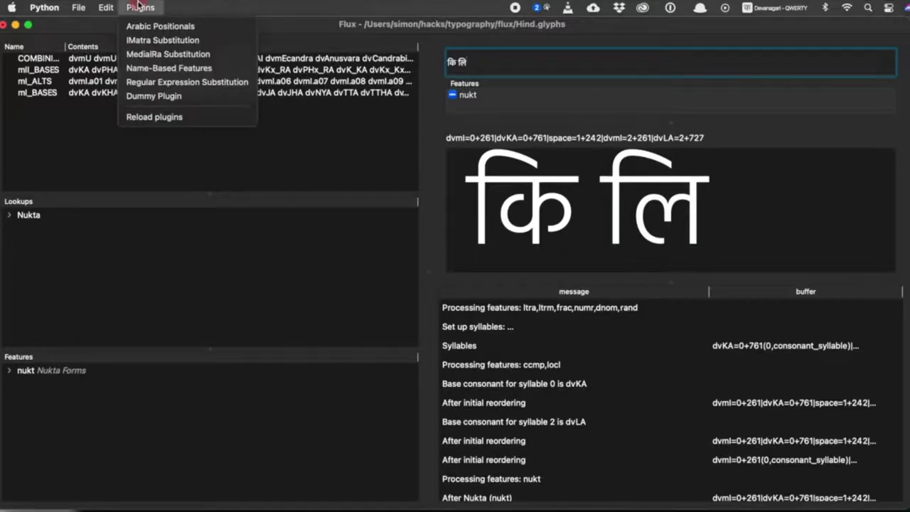
left_click(140, 43)
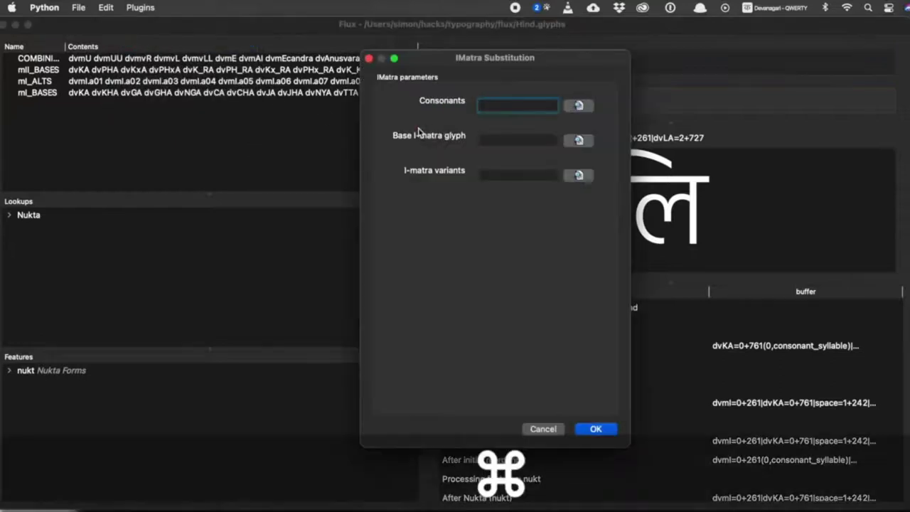
type("@")
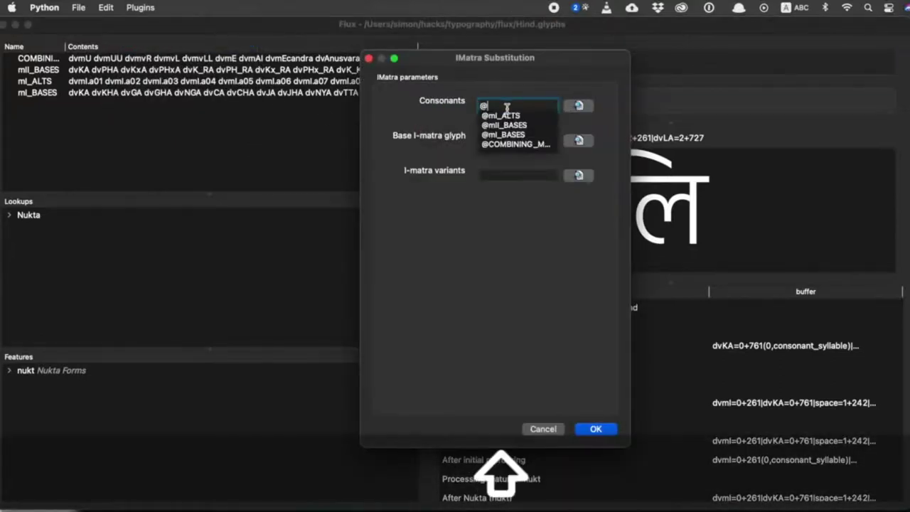
key("Down")
key("Down")
key("Down")
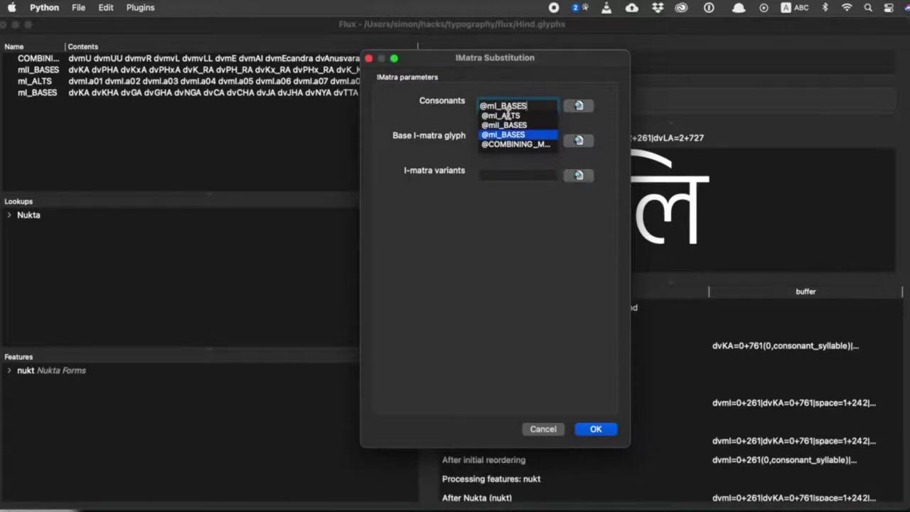
left_click(483, 138)
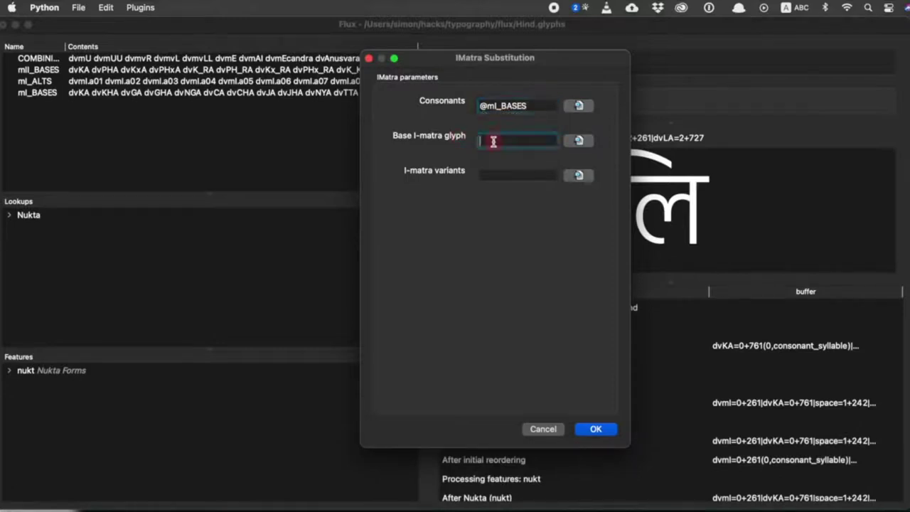
type("dvmI")
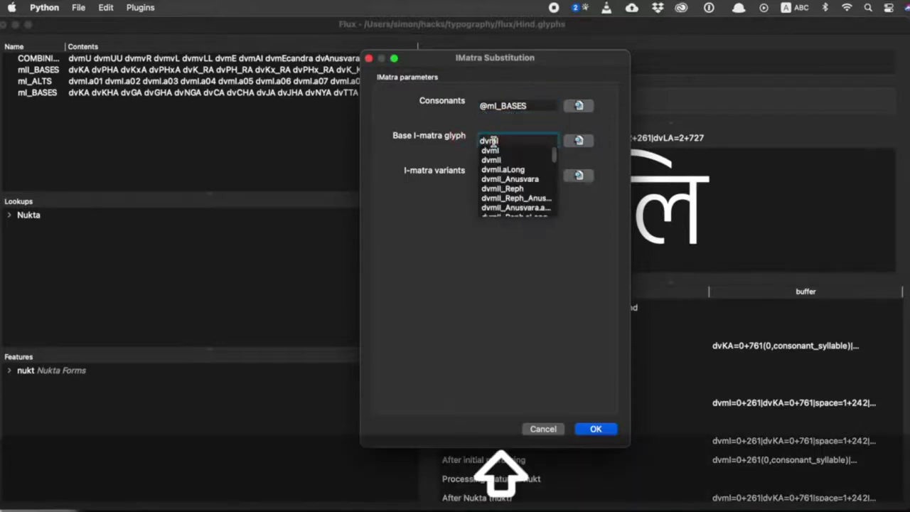
left_click(431, 165)
left_click(491, 175)
type("@ml_ALTS")
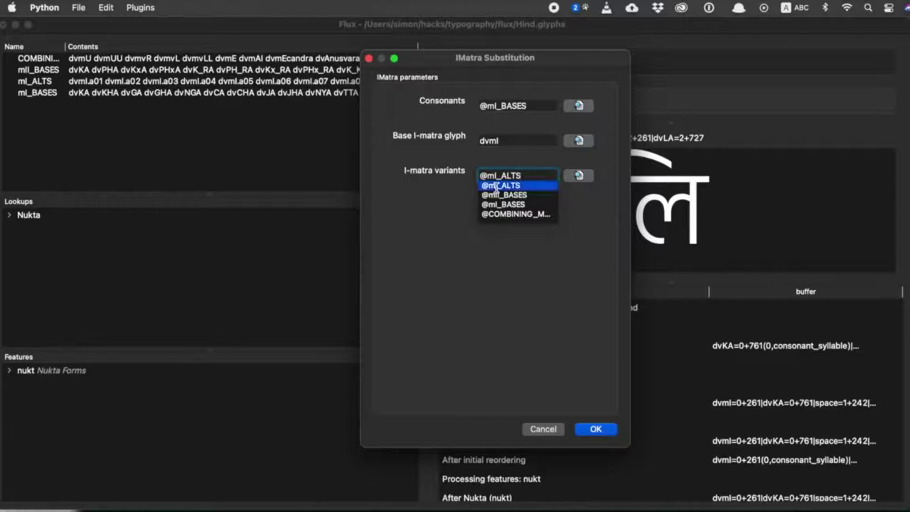
left_click(496, 186)
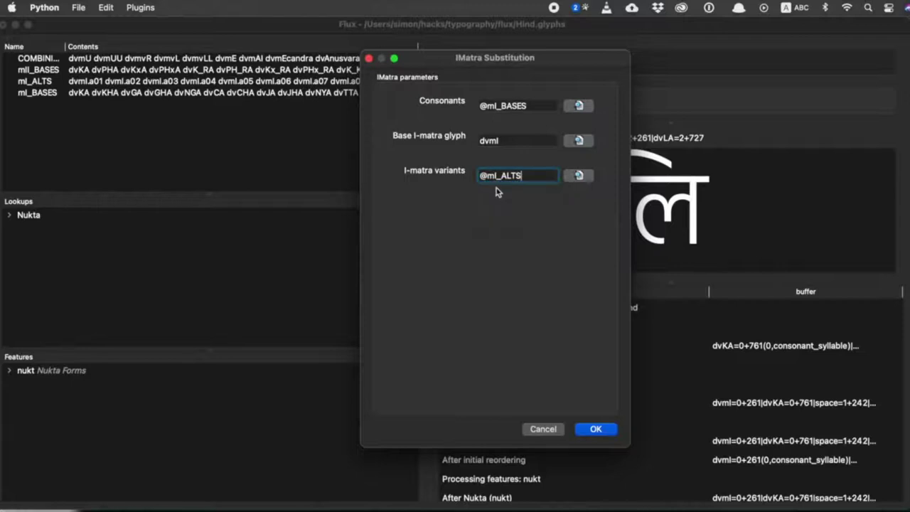
left_click(593, 430)
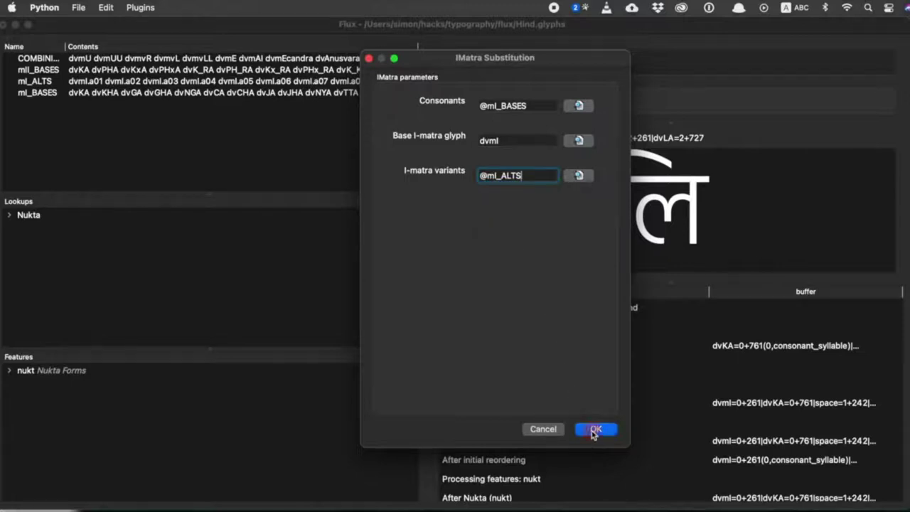
Step: Add the IMatra routine to the pres feature, and toggle pres to compare the preview with and without it
left_click(10, 230)
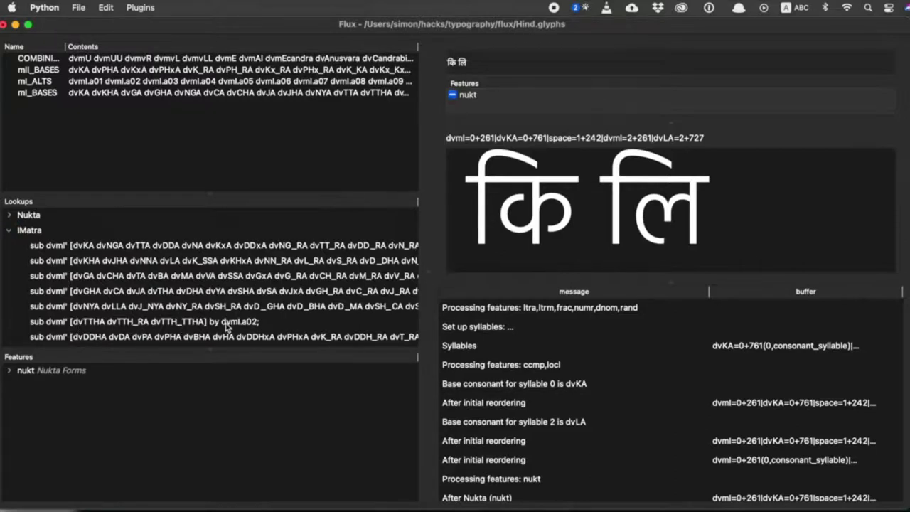
right_click(33, 231)
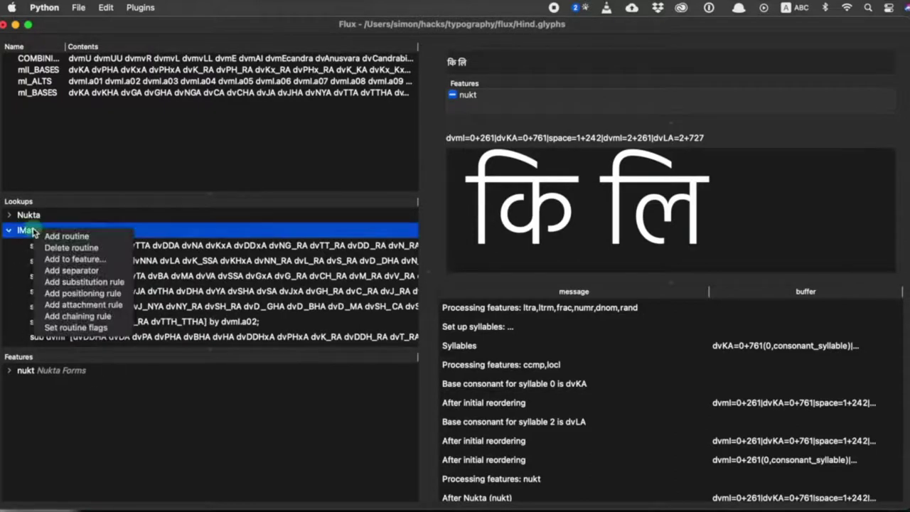
left_click(69, 260)
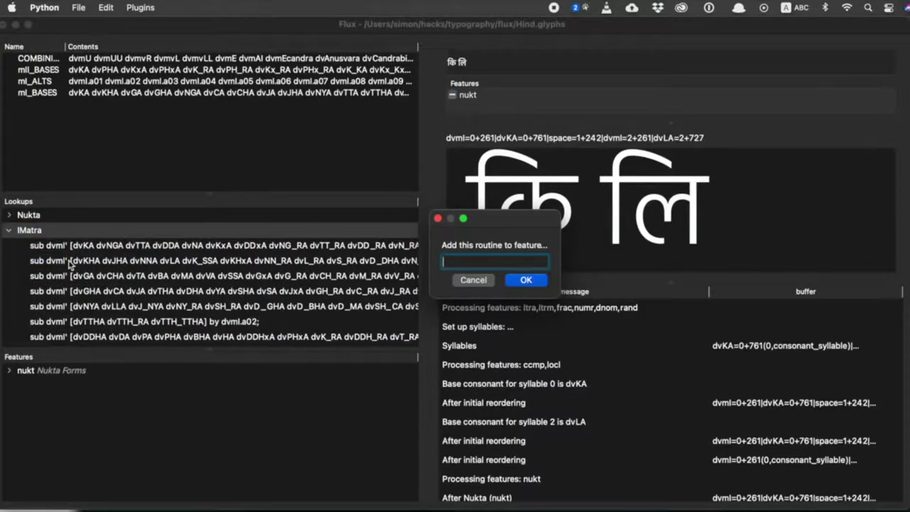
type("pres")
key("Return")
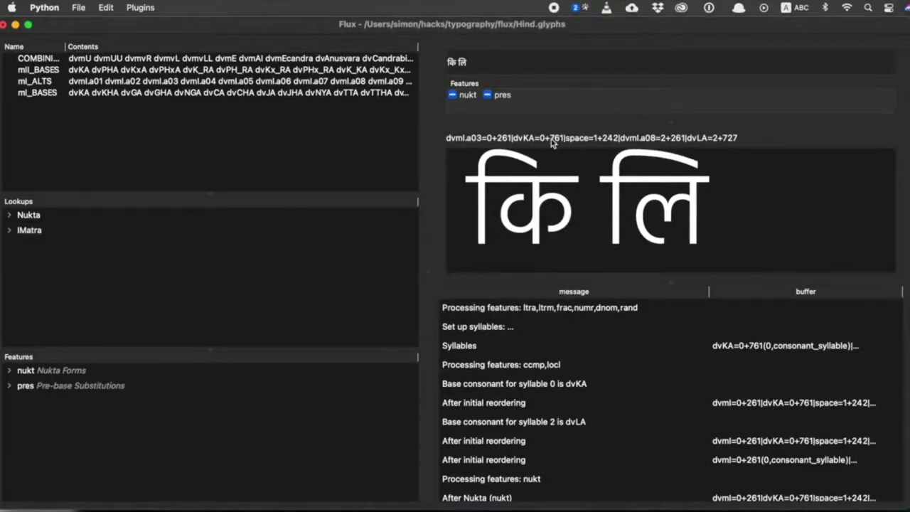
left_click(488, 95)
left_click(488, 96)
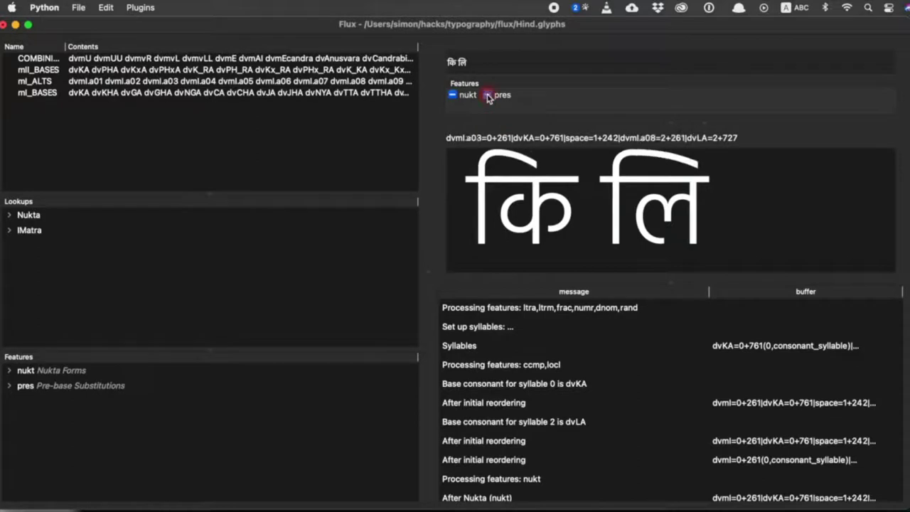
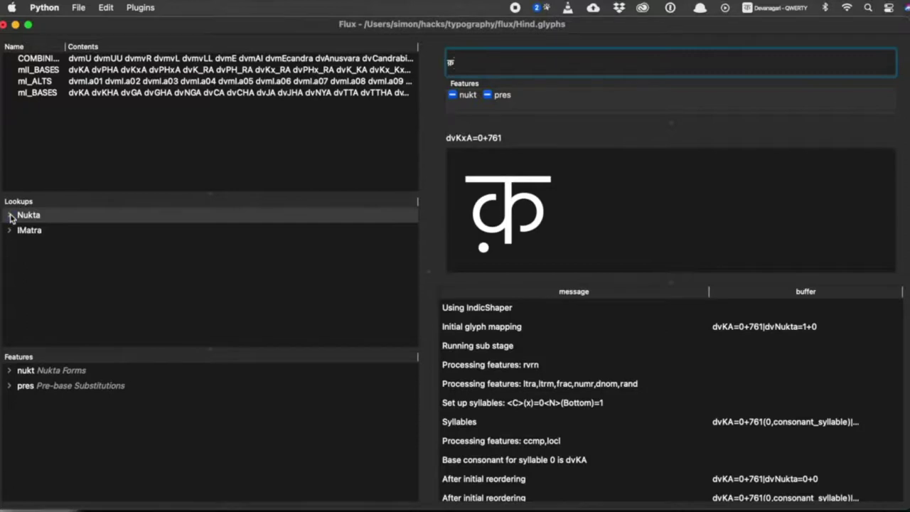
Step: Delete the Nukta routine from the lookups and remove it from the nukt feature
left_click(9, 215)
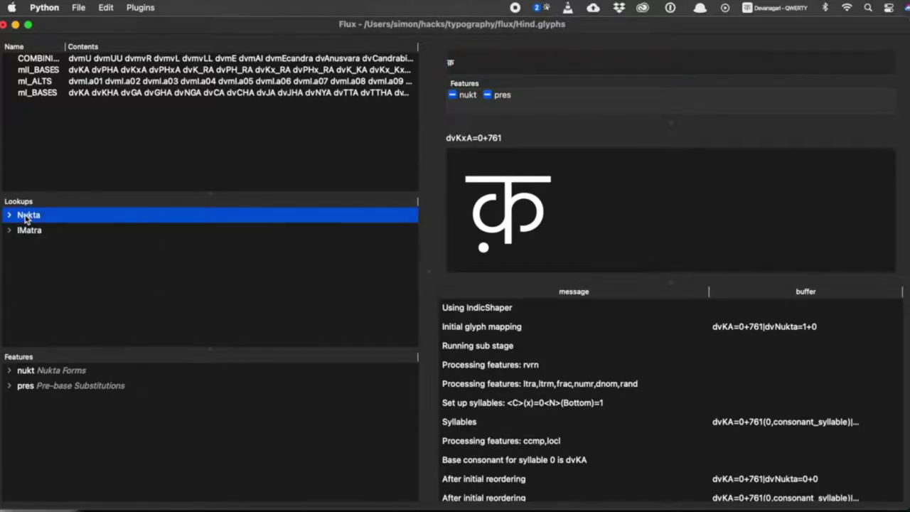
right_click(26, 219)
left_click(33, 234)
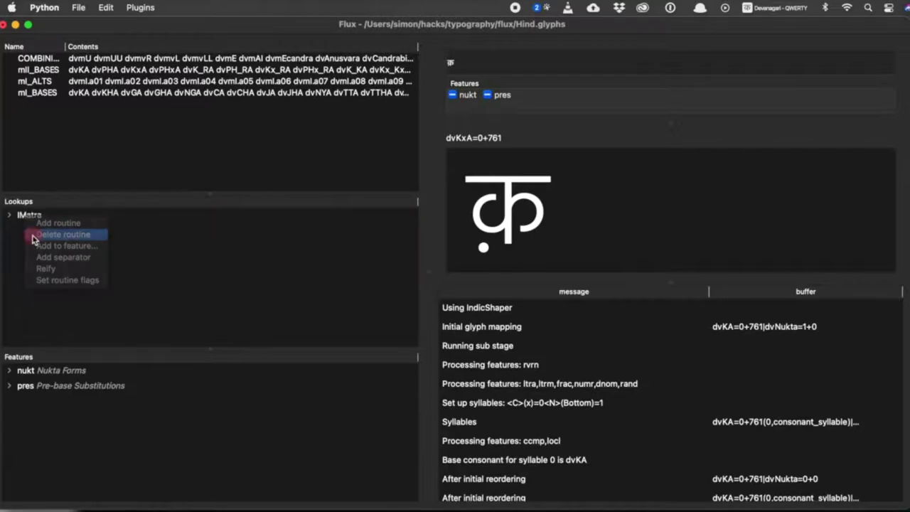
left_click(9, 370)
right_click(37, 387)
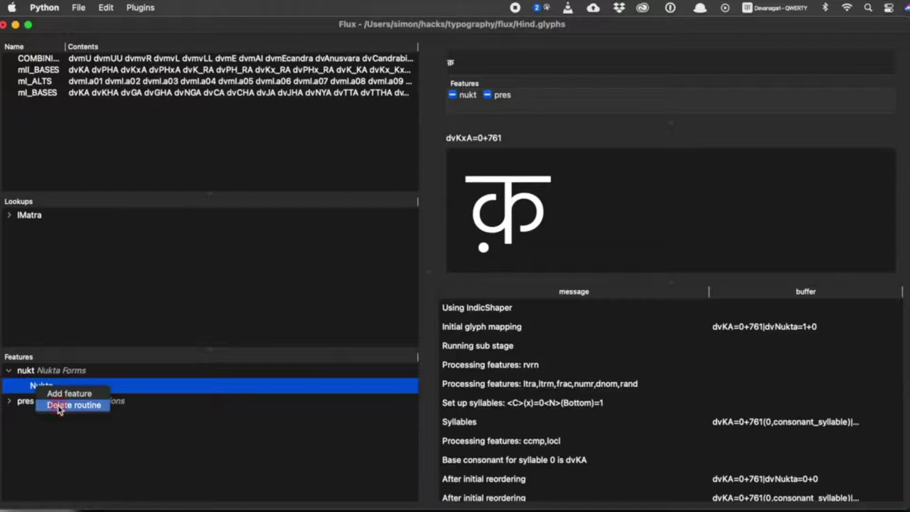
left_click(58, 405)
Step: Add a new empty routine named Nukta to the lookups, using the ABC input source
left_click_drag(106, 261, 89, 259)
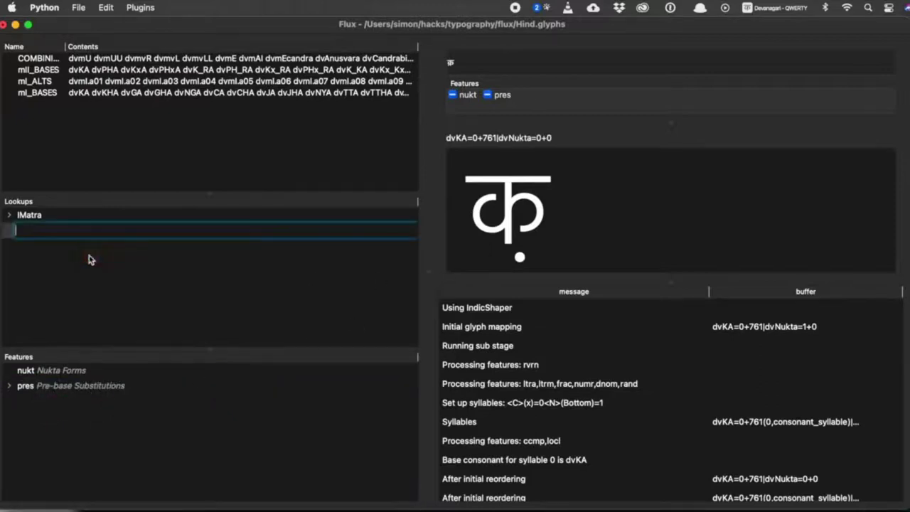
key("super+space")
type("Nukta")
key("Return")
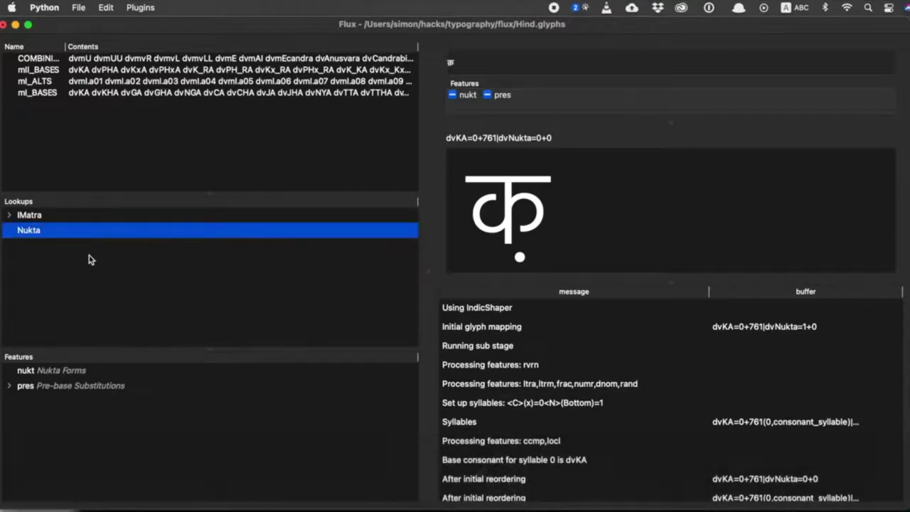
Step: Add a positioning rule to the Nukta routine, open it, and set dvKA as its first glyph
right_click(41, 233)
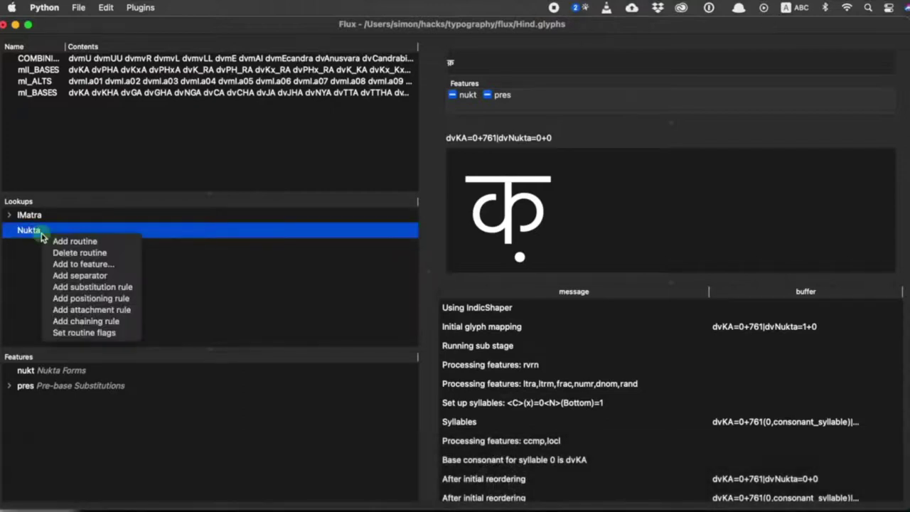
left_click(98, 299)
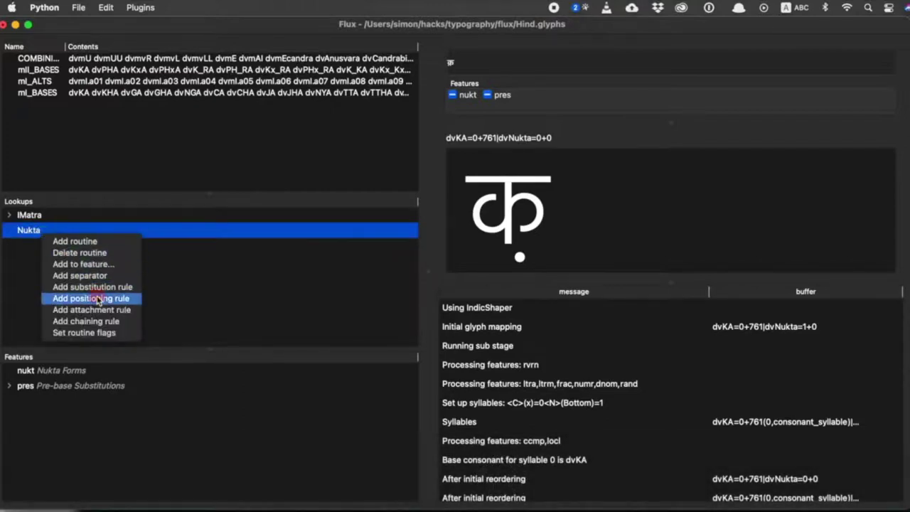
left_click(8, 229)
left_click(54, 247)
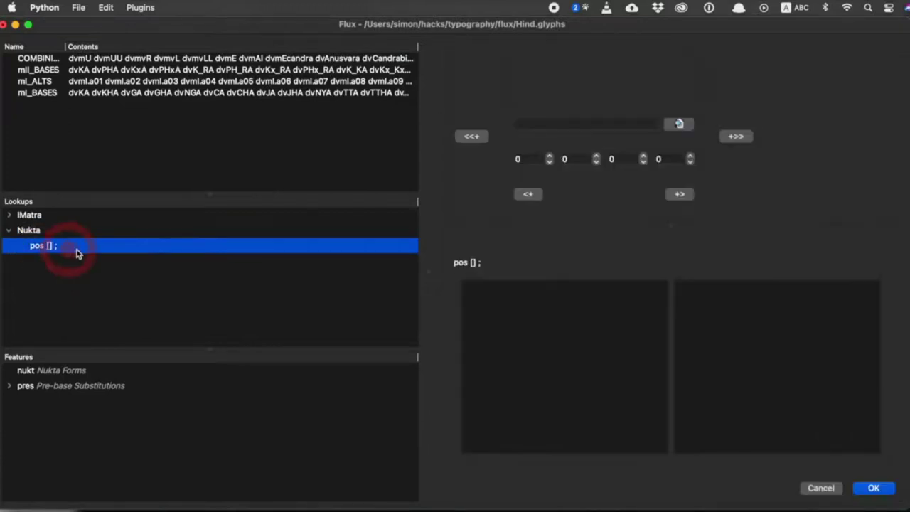
left_click(608, 129)
type("dv")
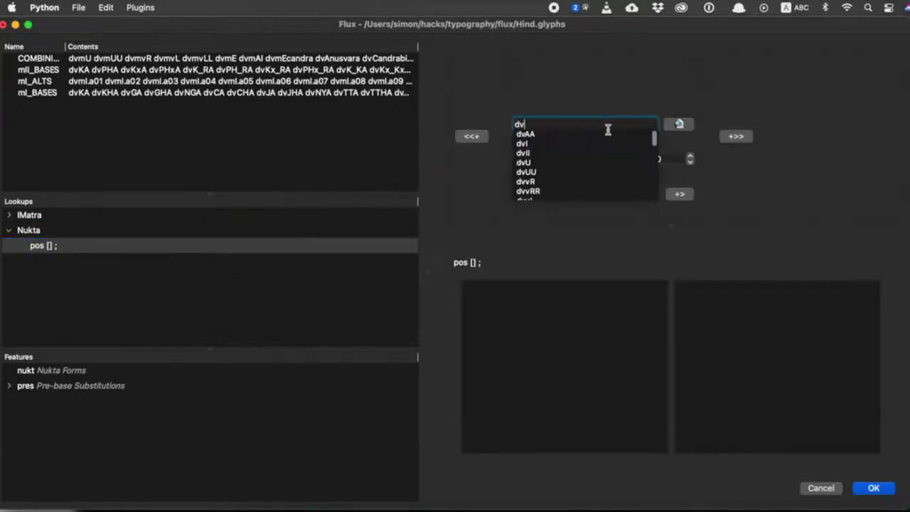
type("KA")
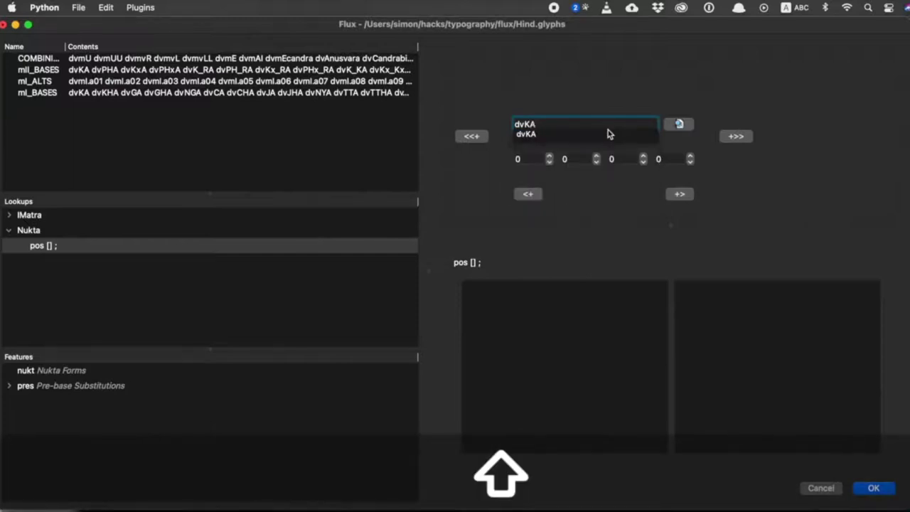
left_click(608, 134)
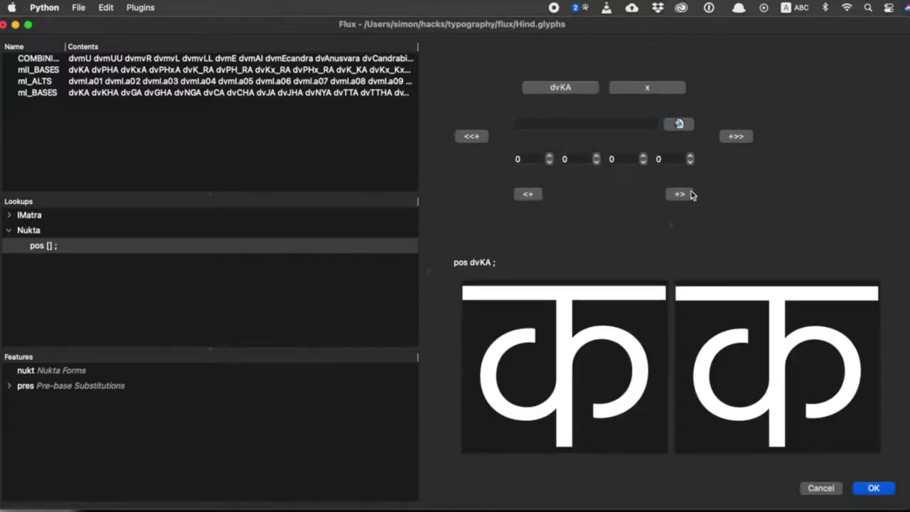
Step: Add a second glyph slot after dvKA in the positioning rule and fill it with dvNukta
left_click(680, 192)
left_click(711, 124)
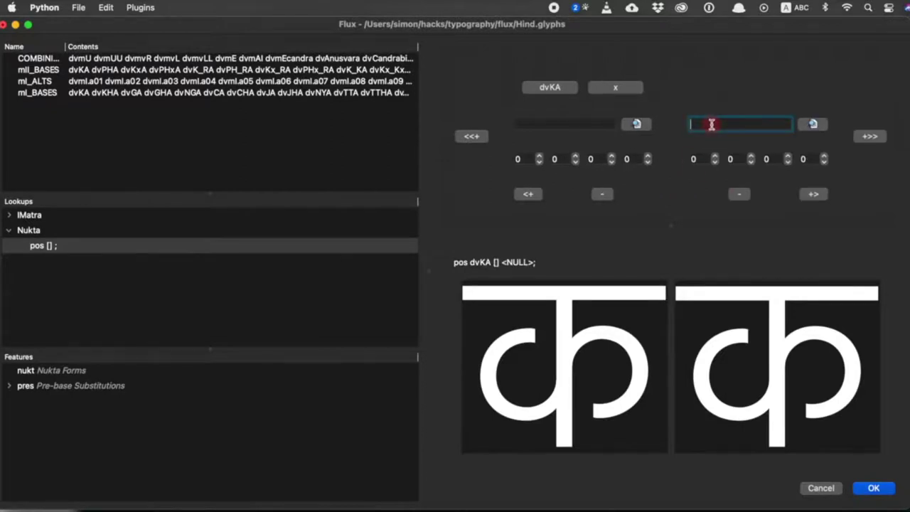
type("dvNukta")
key("Return")
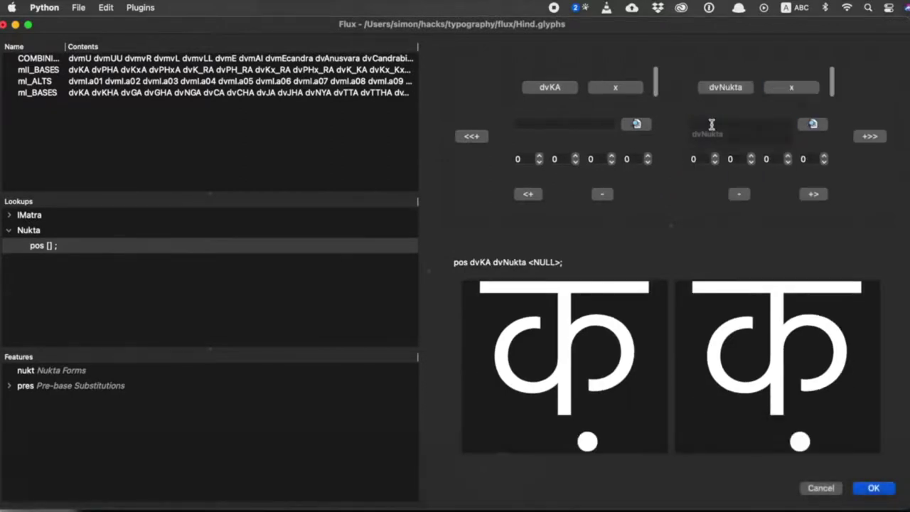
Step: Shift dvNukta horizontally to an x placement of -340, keeping its other positioning values at 0
left_click(789, 165)
left_click(788, 165)
left_click(788, 159)
left_click(788, 160)
left_click(751, 162)
left_click(752, 156)
left_click(715, 163)
left_click(715, 163)
left_click(716, 163)
left_click(715, 163)
left_click(715, 163)
left_click(716, 162)
left_click(716, 163)
left_click(716, 162)
left_click(715, 163)
left_click(716, 163)
left_click(715, 163)
left_click(716, 163)
left_click(716, 163)
left_click(716, 163)
left_click(715, 163)
left_click(715, 163)
left_click(716, 163)
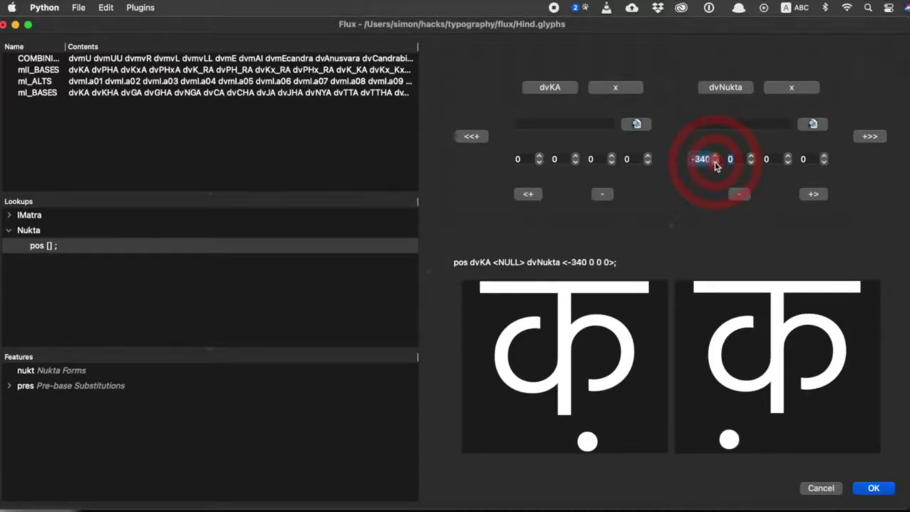
Step: Set dvNukta's y placement to 140 and its x placement to -370, and accept the positioning rule
left_click(751, 161)
left_click(750, 161)
left_click(750, 161)
left_click(751, 161)
left_click(751, 161)
left_click(751, 161)
left_click(750, 161)
left_click(751, 160)
left_click(752, 160)
left_click(752, 160)
left_click(752, 161)
left_click(752, 161)
left_click(715, 163)
left_click(715, 163)
left_click(716, 162)
left_click(751, 160)
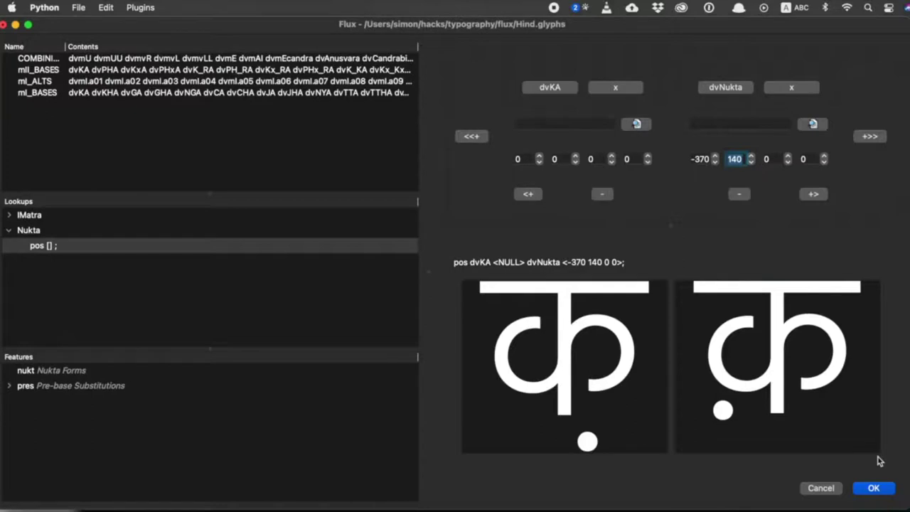
left_click(879, 485)
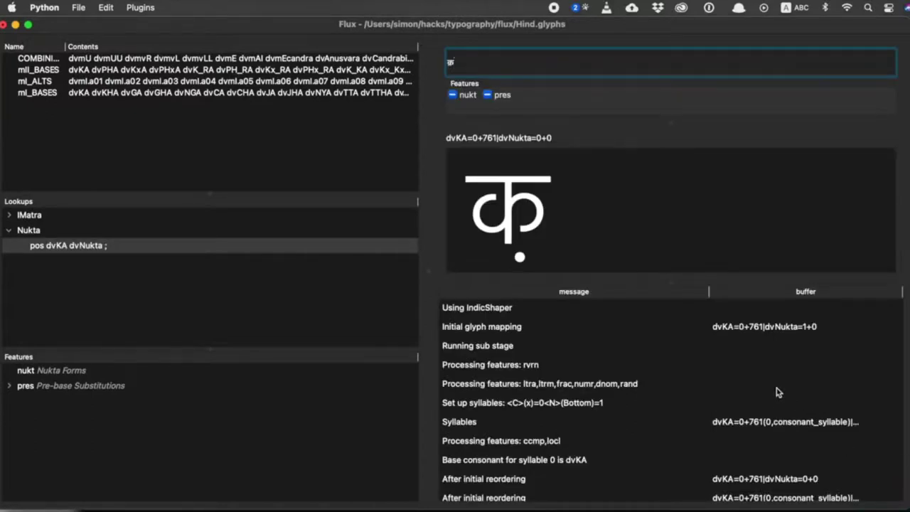
Step: Assign the Nukta routine to the nukt feature and select the preview text
left_click_drag(32, 231, 36, 370)
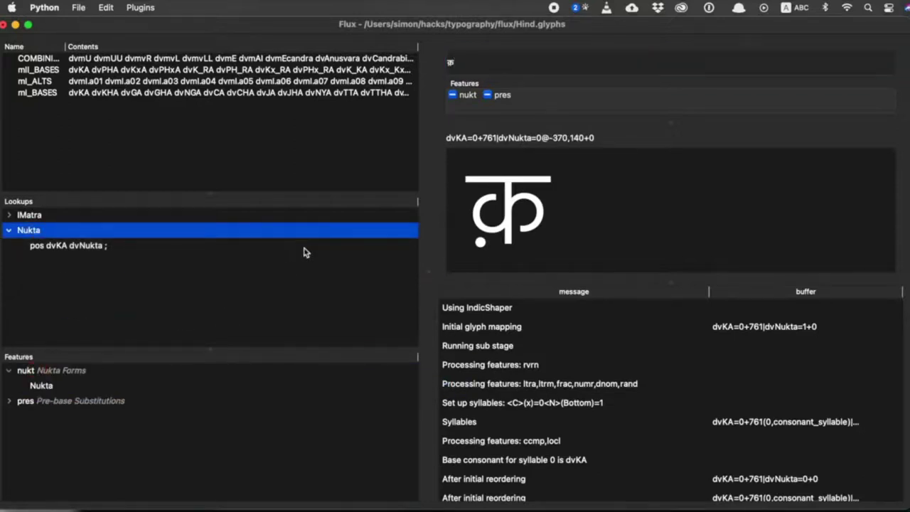
left_click_drag(507, 60, 435, 65)
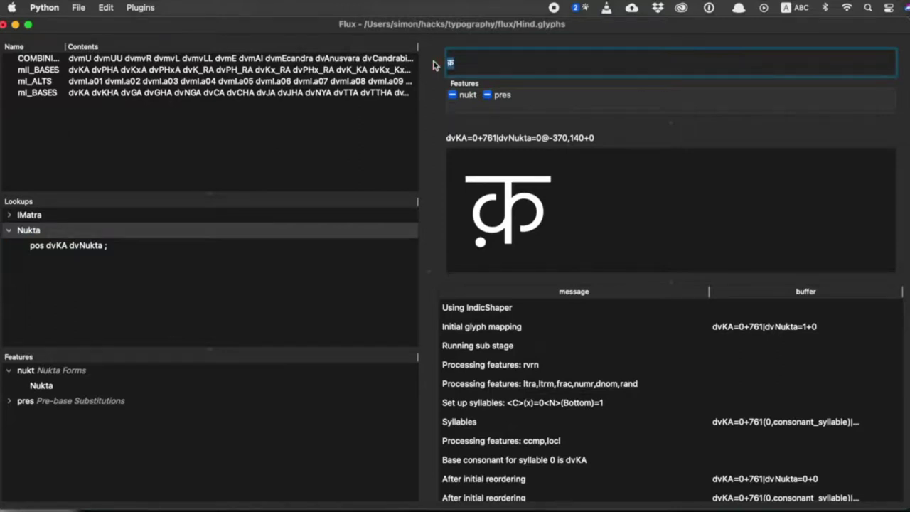
Step: Reopen the dvKA dvNukta positioning rule to review its placement values, and close it with OK
double_click(71, 246)
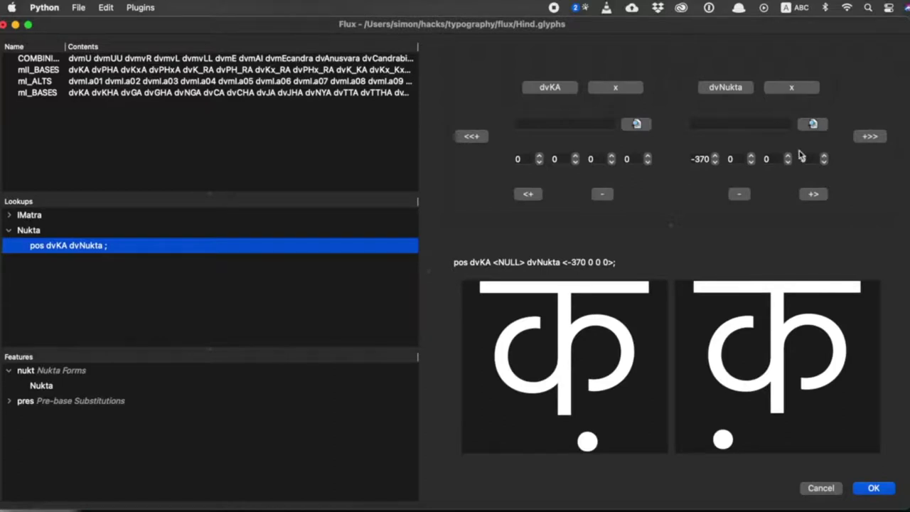
left_click(874, 489)
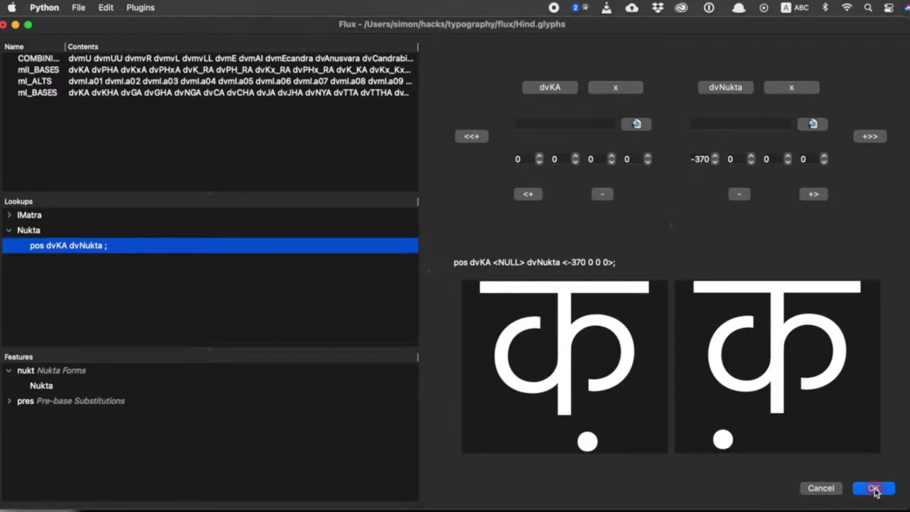
left_click(874, 489)
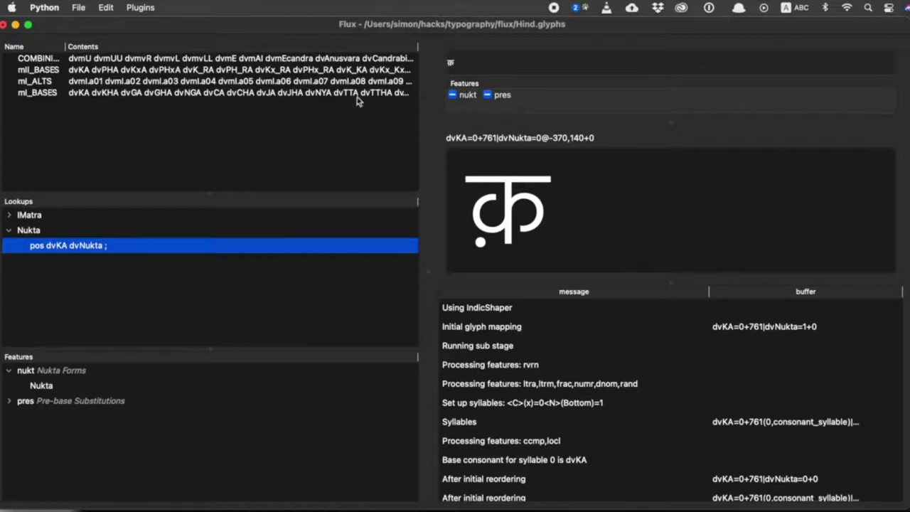
Step: Run the Name-Based Features plugin with the standard ligatures feature derived, and expand the StandardLigatures routine
left_click(146, 10)
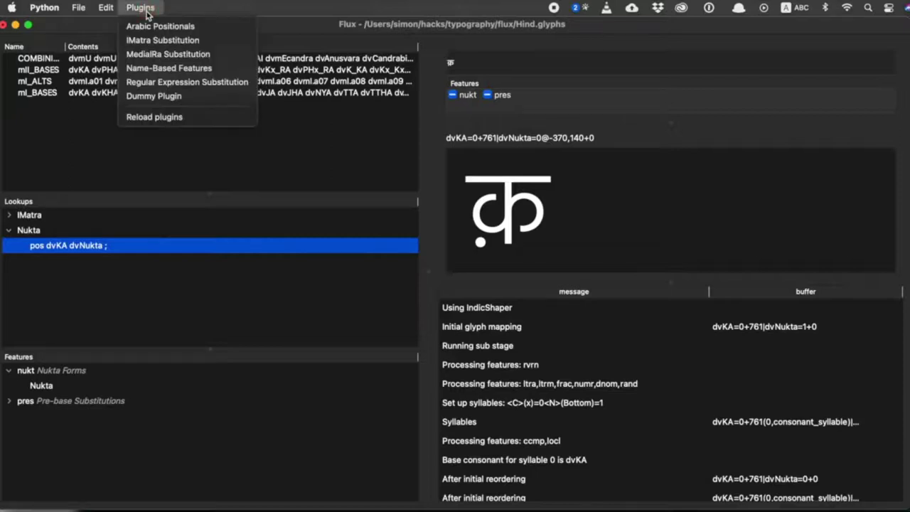
left_click(175, 73)
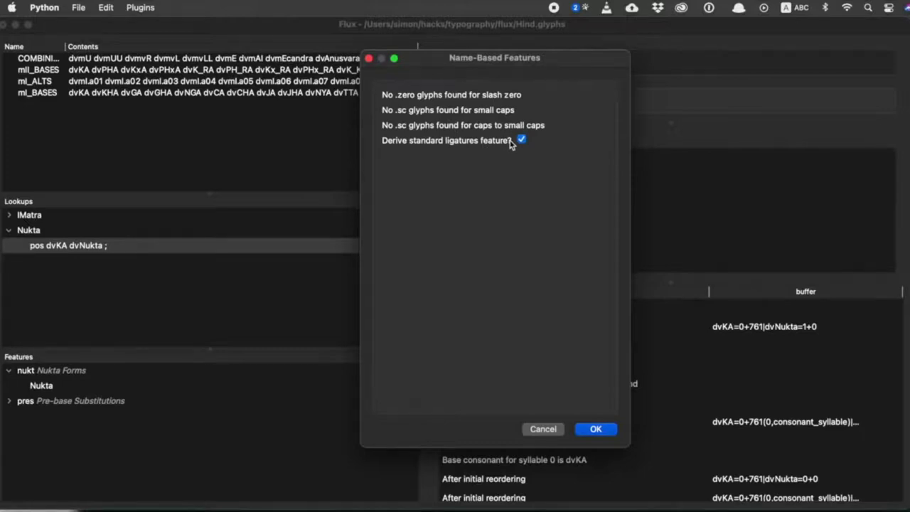
left_click(595, 431)
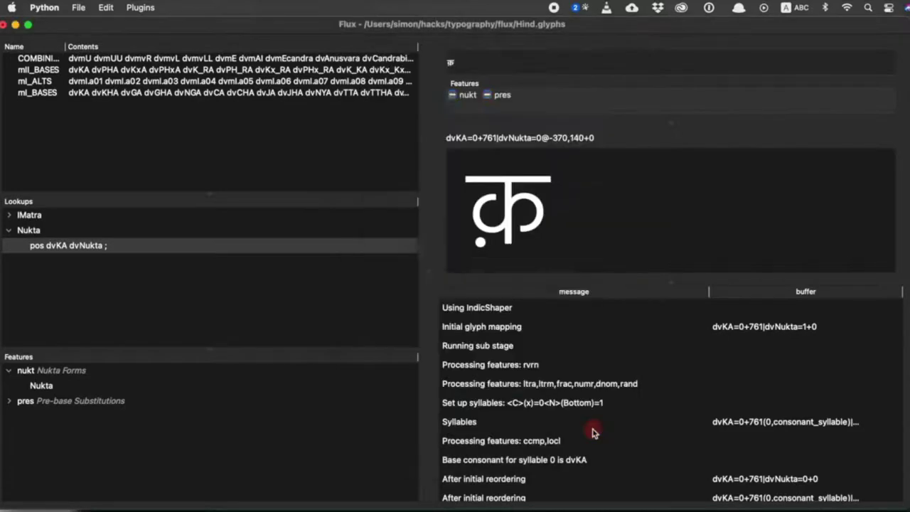
left_click(9, 245)
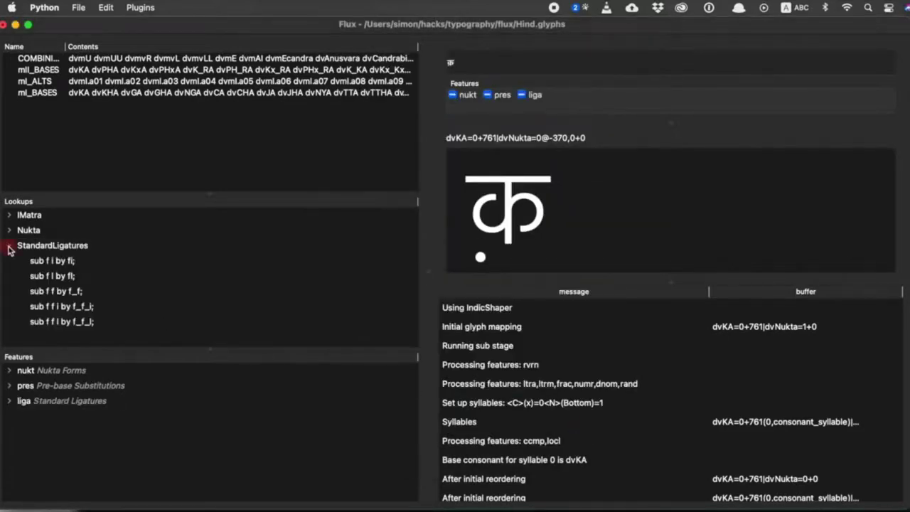
Step: Replace the preview text with "fi" to test the standard ligature substitution
left_click(500, 64)
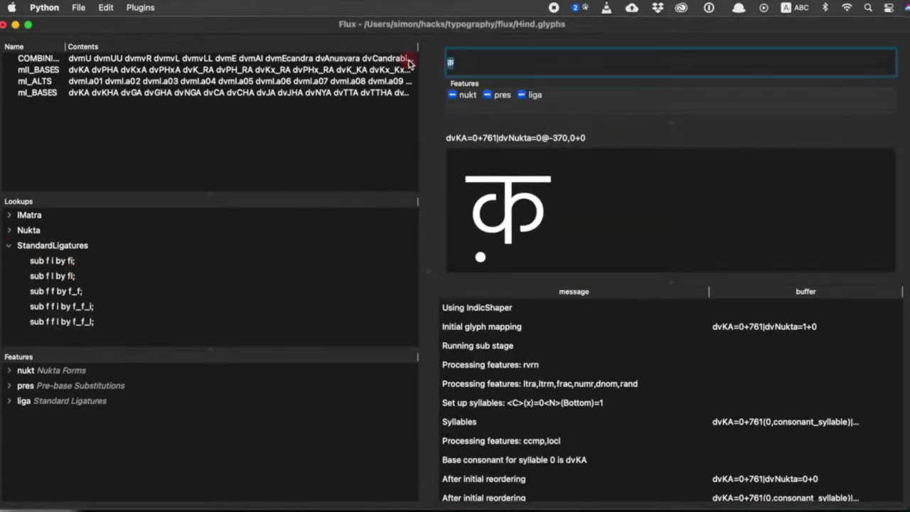
type("fi")
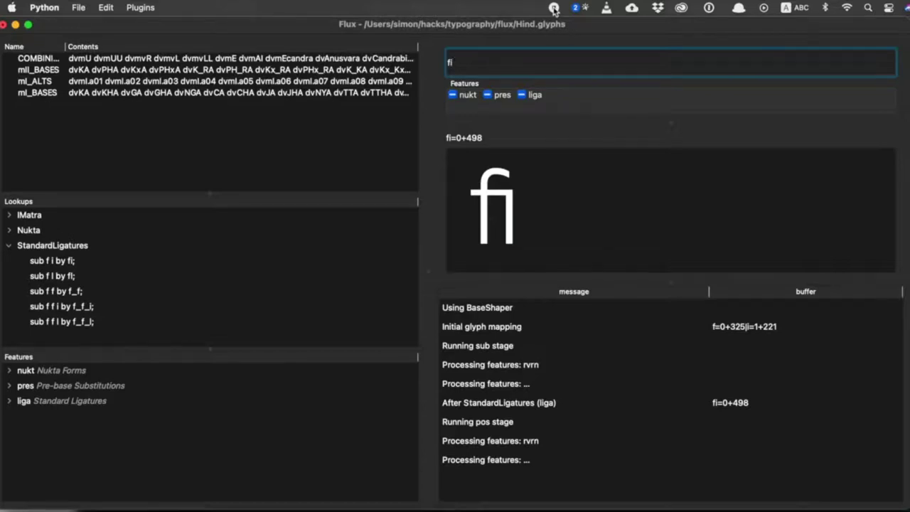
left_click(78, 8)
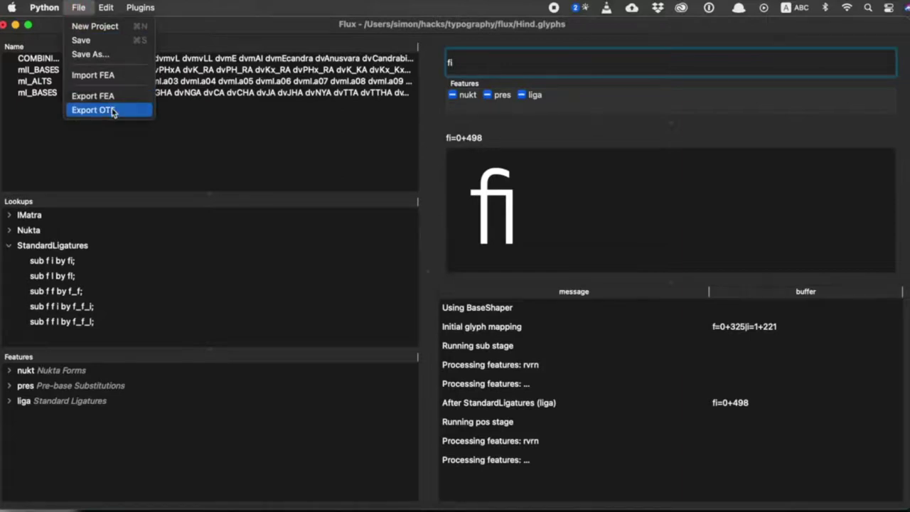
left_click(224, 157)
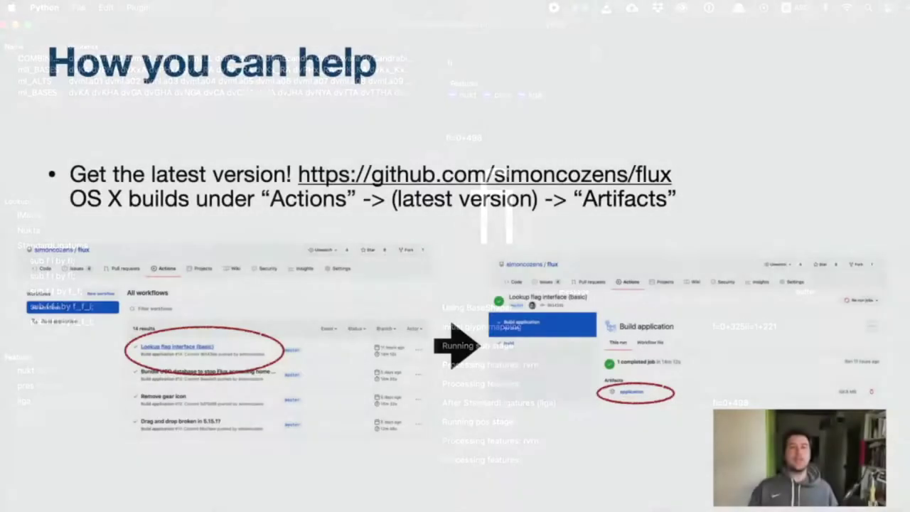